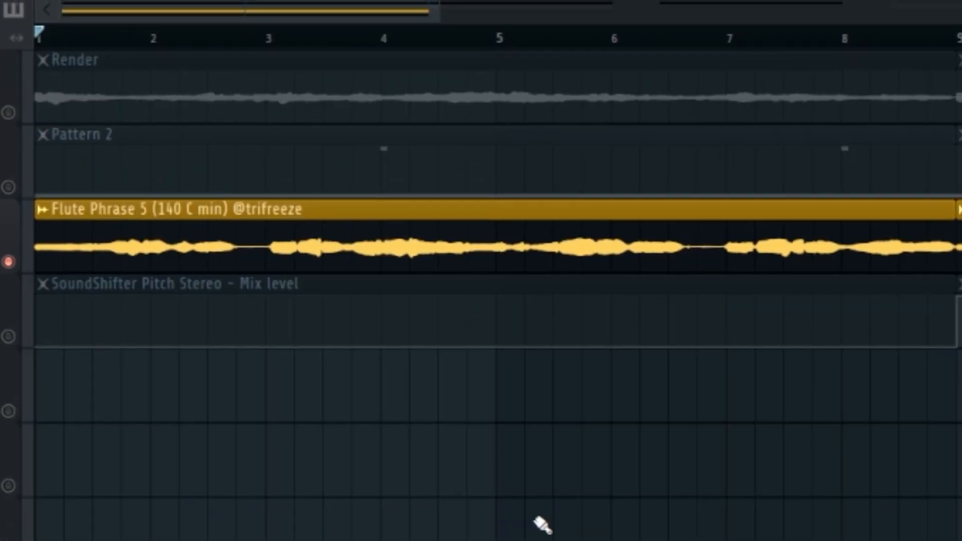
Step: Play the flute phrase while switching the Flute track's effects on and off, and open Fruity Reeverb 2 to inspect its settings
key("space")
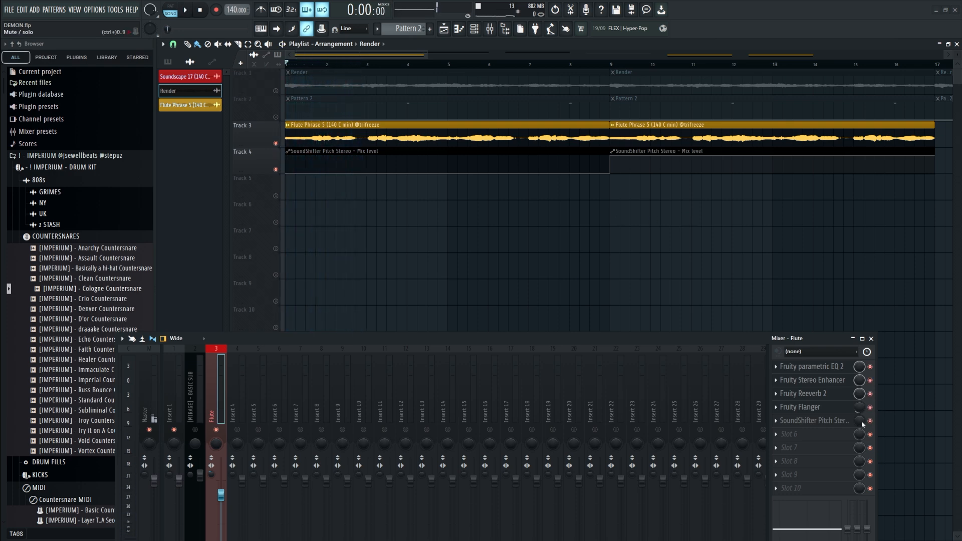
key("space")
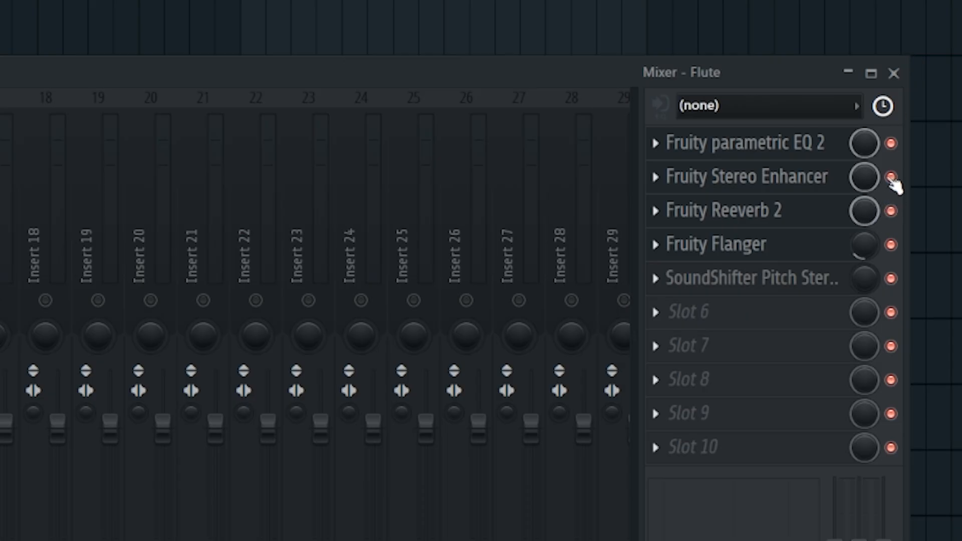
left_click(891, 178)
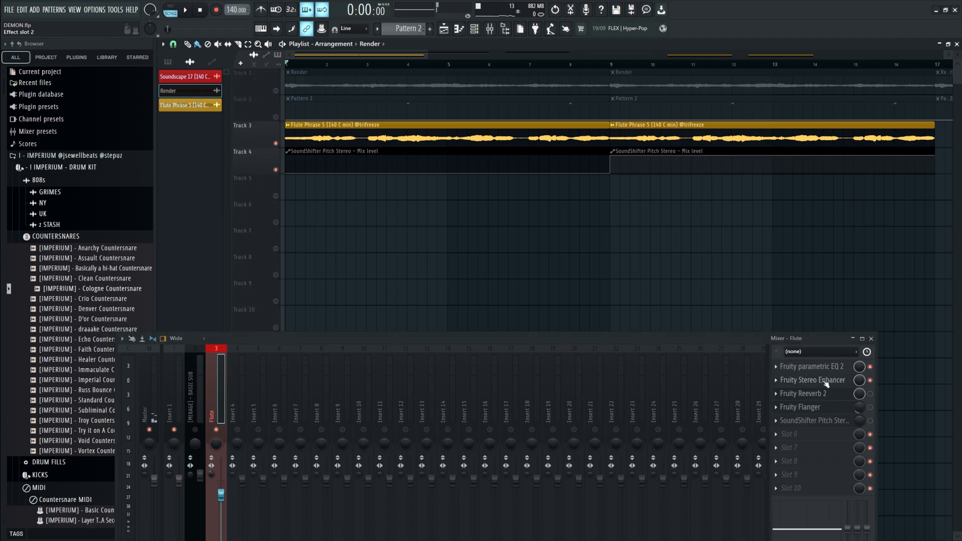
left_click(834, 500)
left_click(826, 394)
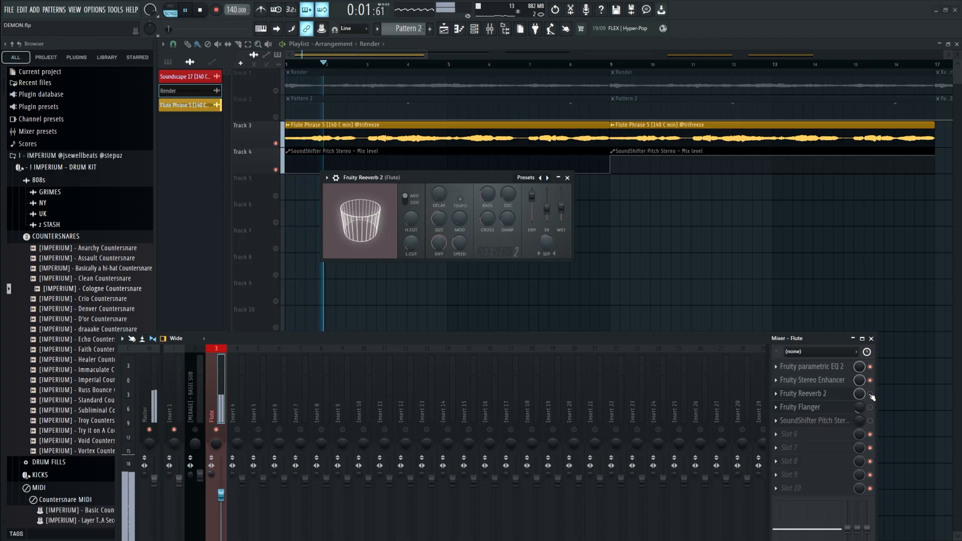
key("space")
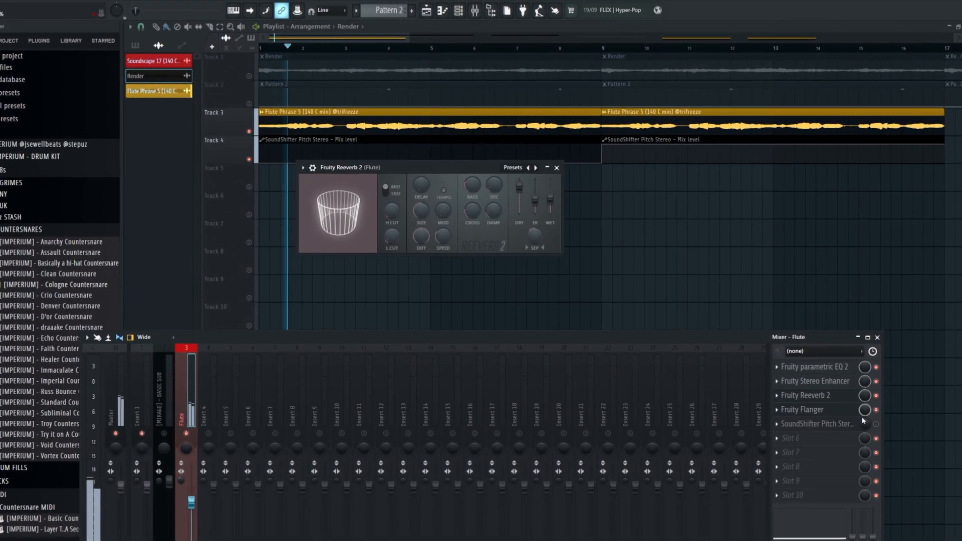
Step: Examine the SoundShifter Pitch Stereo settings on the Flute track and listen to the pitch-shifted flute towards bar 8
left_click(845, 420)
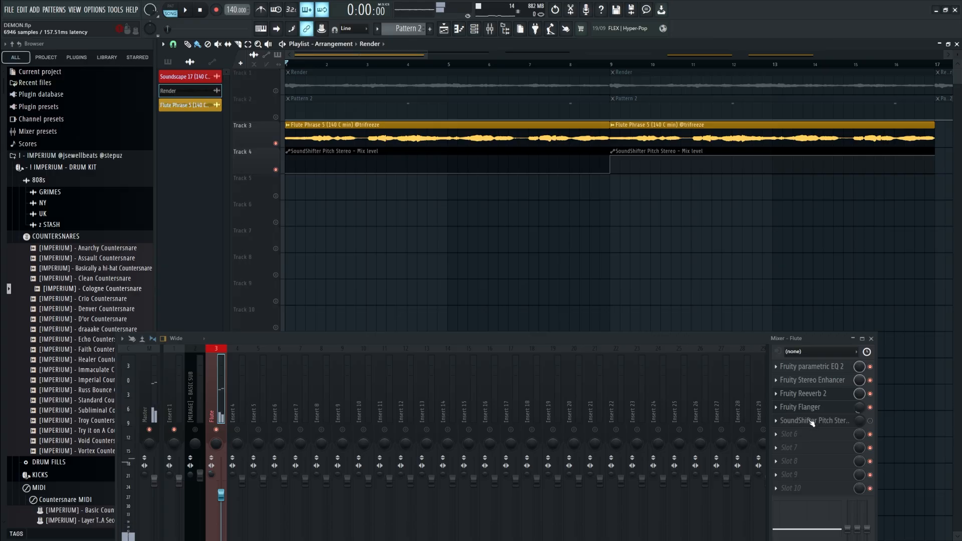
left_click(812, 423)
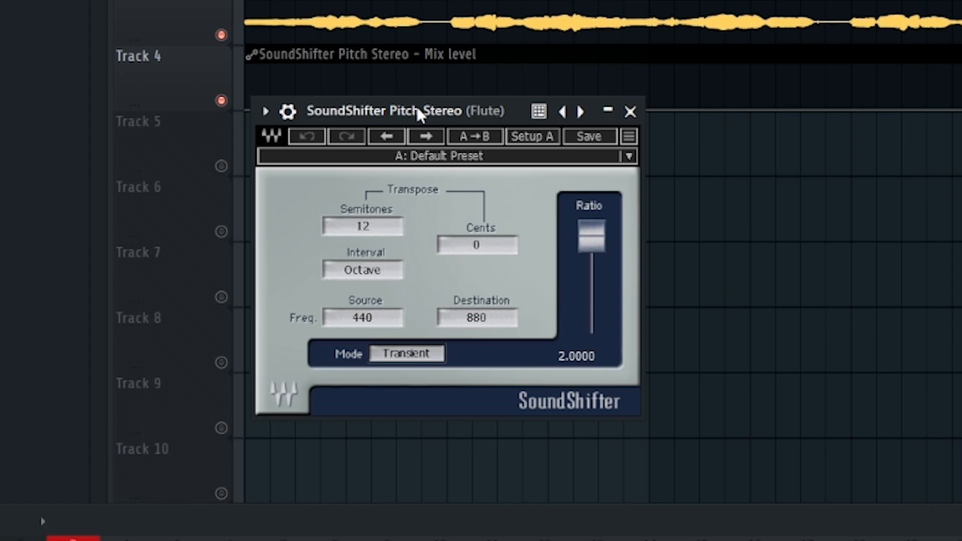
left_click_drag(353, 172, 340, 212)
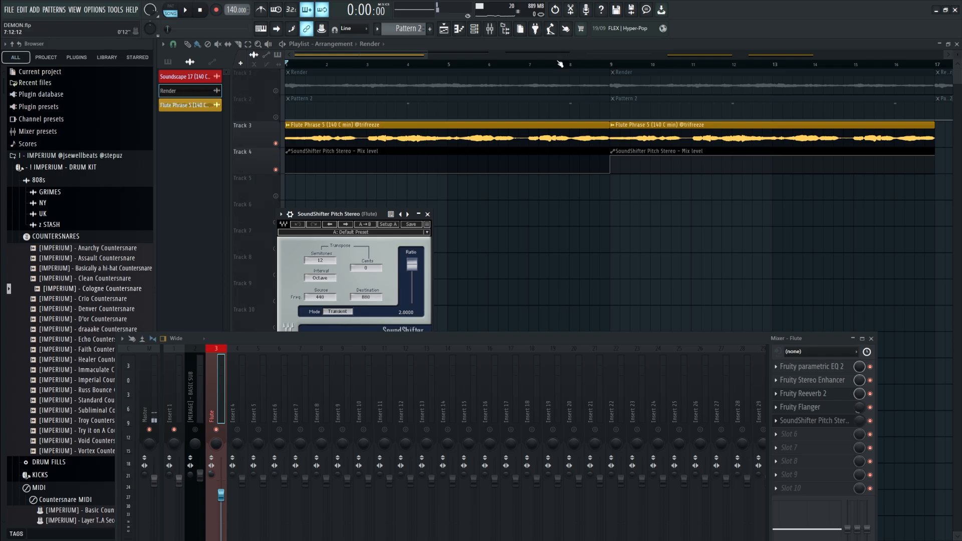
left_click(558, 64)
key("space")
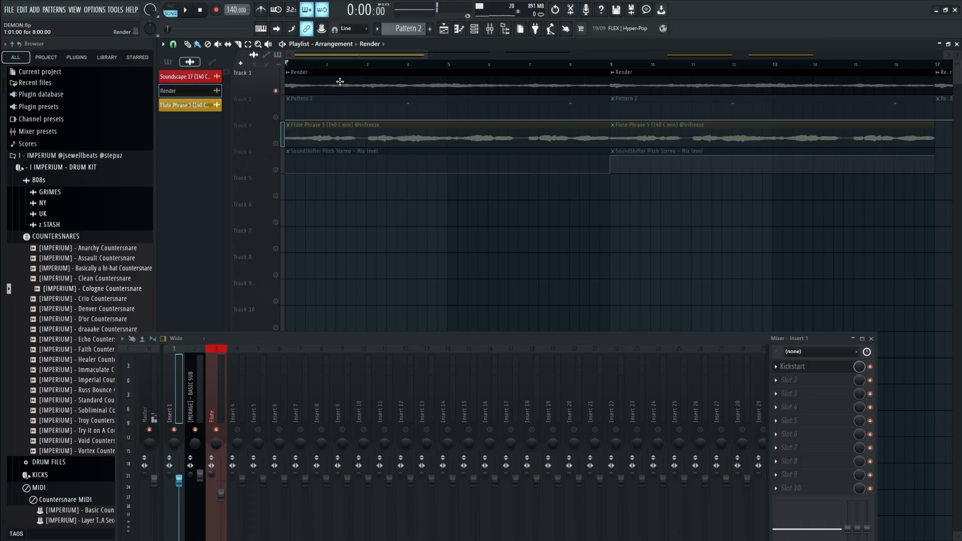
Step: Listen to the Render clip on Track 1 and examine the Kickstart settings on mixer Insert 1
double_click(339, 82)
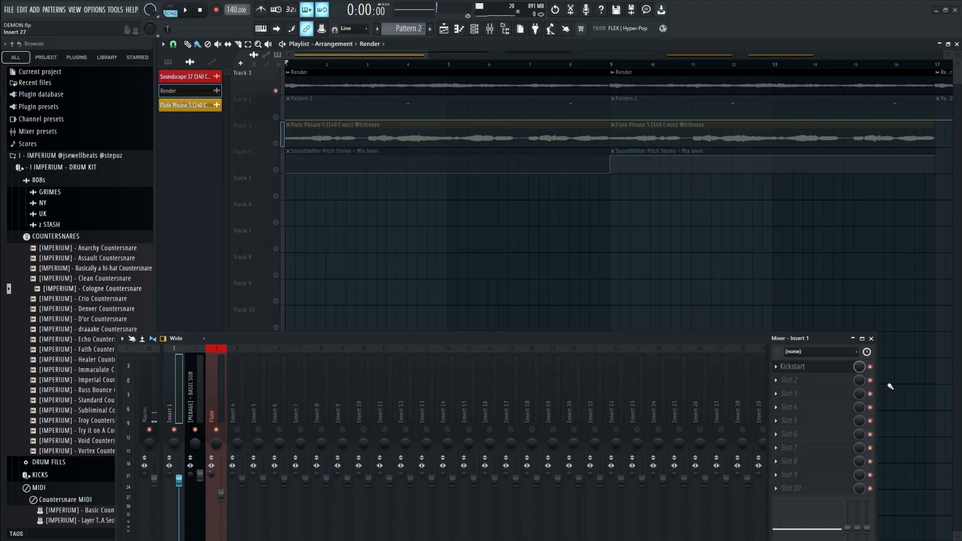
key("space")
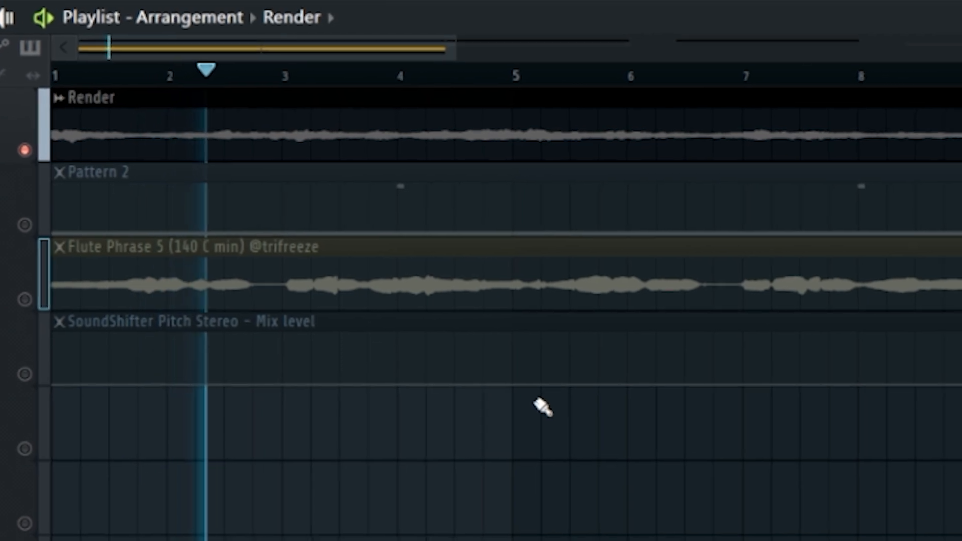
key("space")
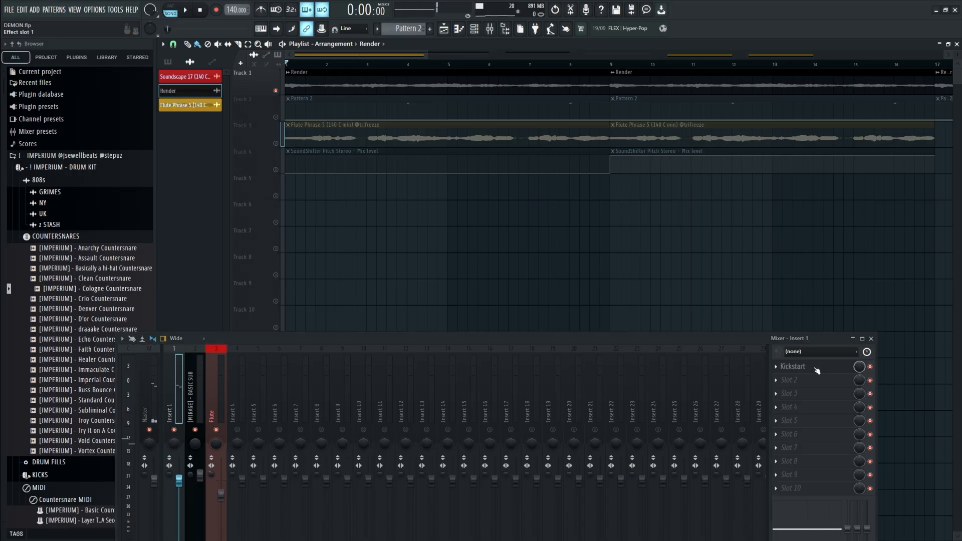
left_click(816, 369)
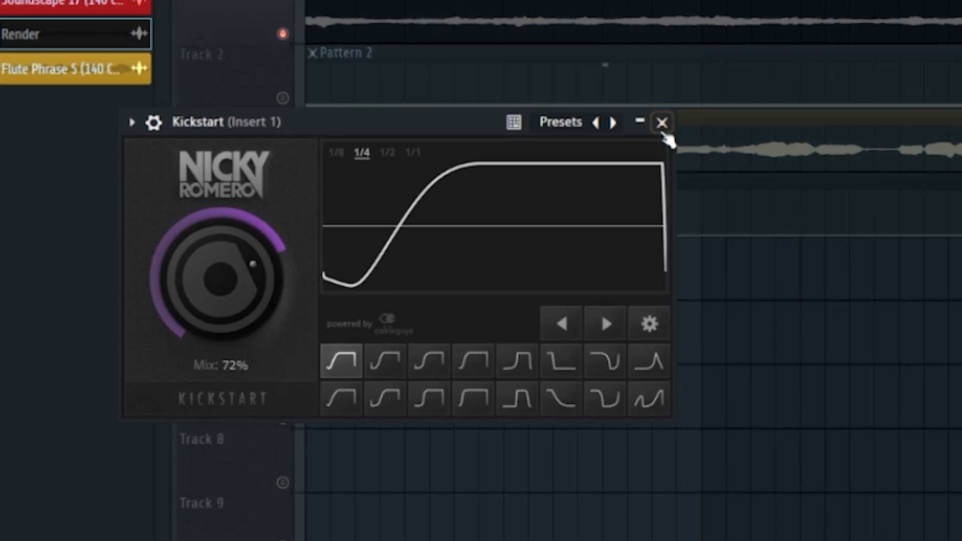
left_click(670, 113)
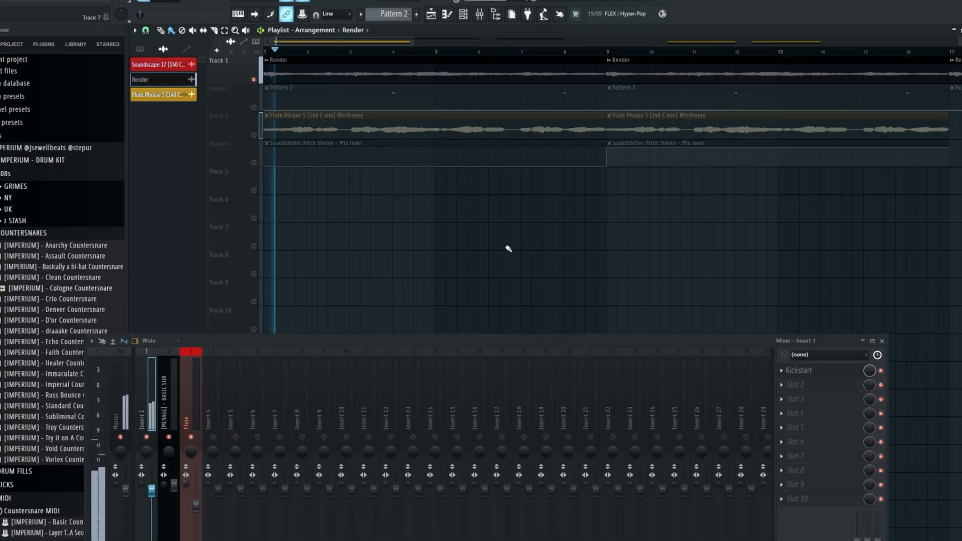
key("space")
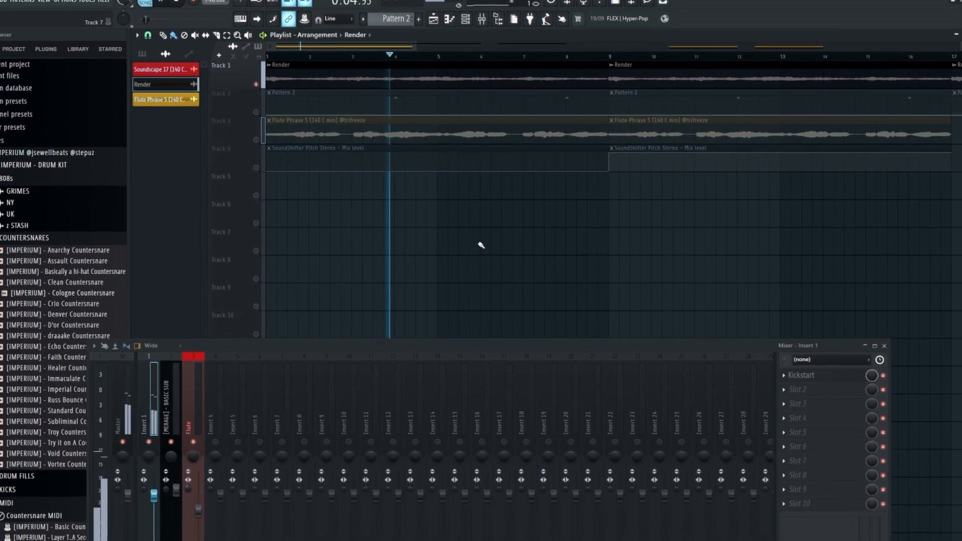
key("space")
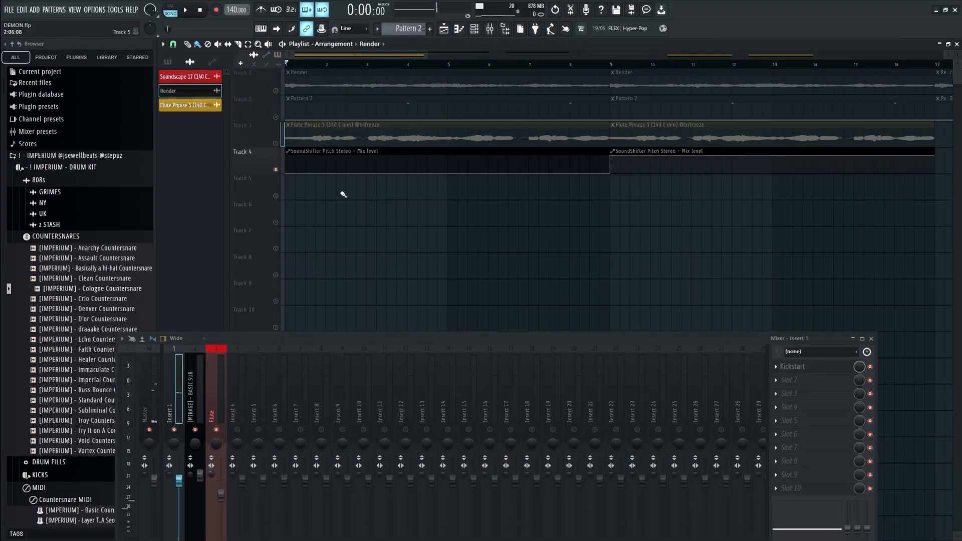
key("space")
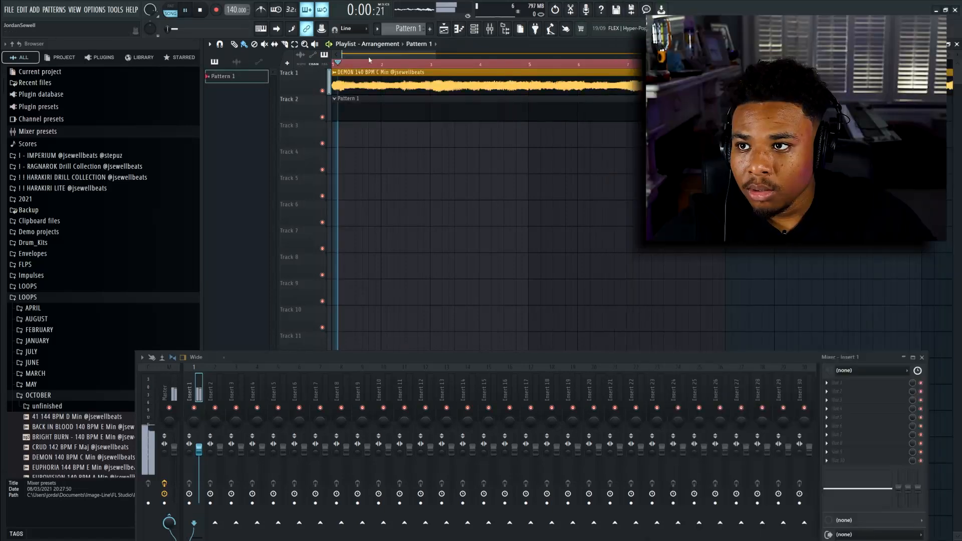
Step: Audition countersnares from the IMPERIUM drum kit and add Subliminal Countersnare to the channel rack as a new channel
left_click(473, 30)
left_click(336, 226)
left_click(68, 156)
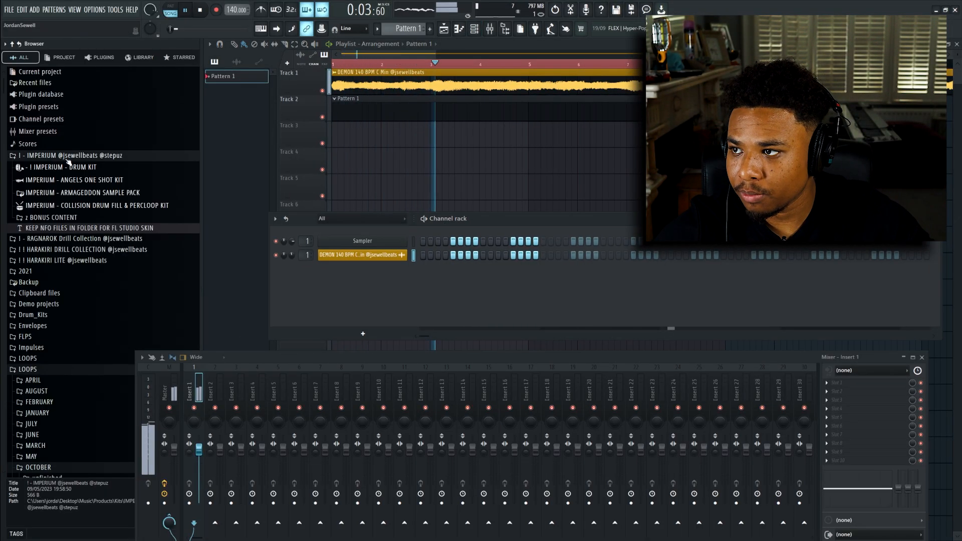
left_click(75, 168)
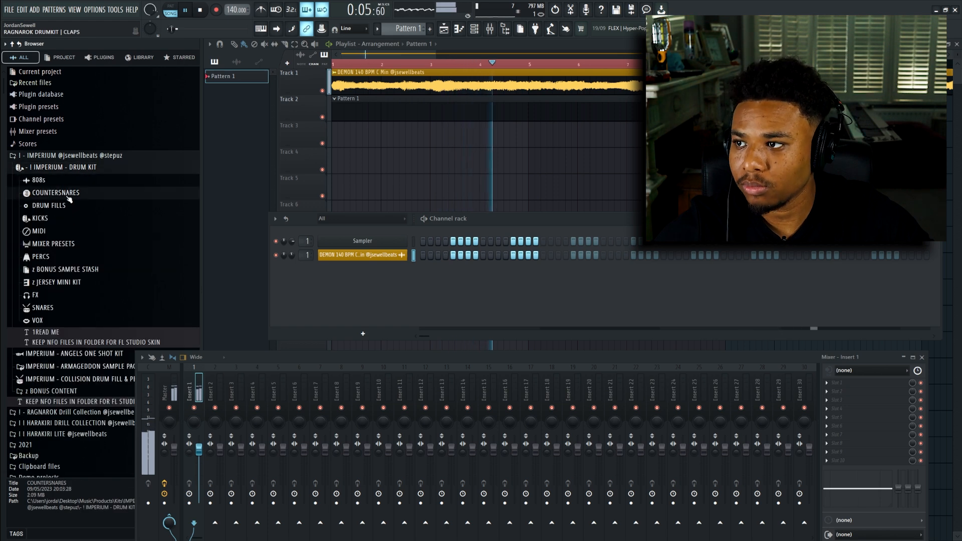
left_click(69, 198)
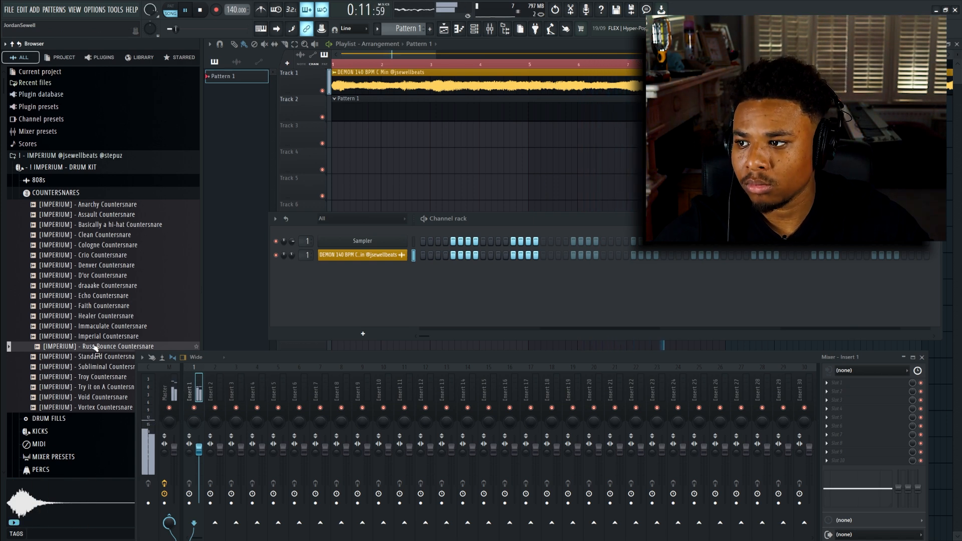
left_click(95, 366)
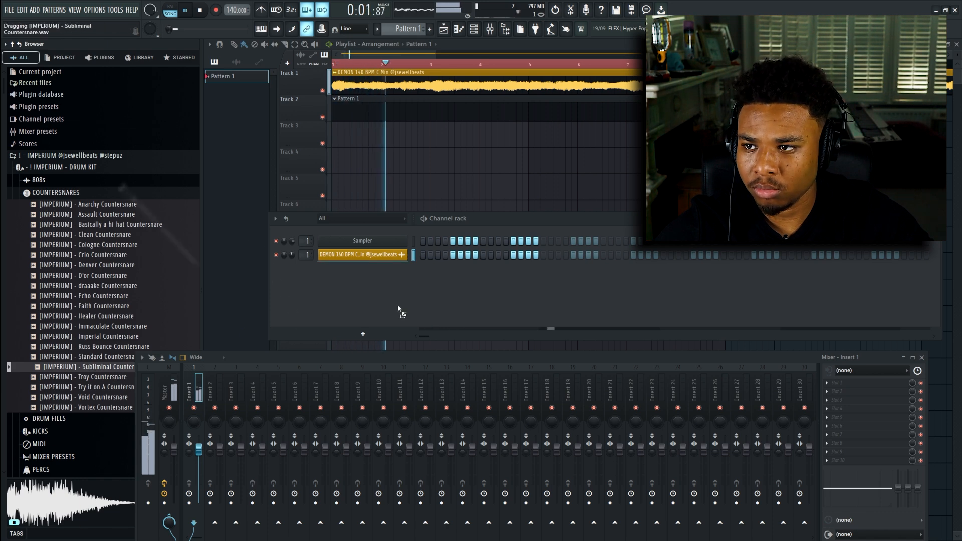
left_click_drag(343, 314, 351, 307)
Step: Audition the IMPERIUM kit's snares and add Metal Clap to the channel rack as a new channel
scroll(96, 341, "down", 3)
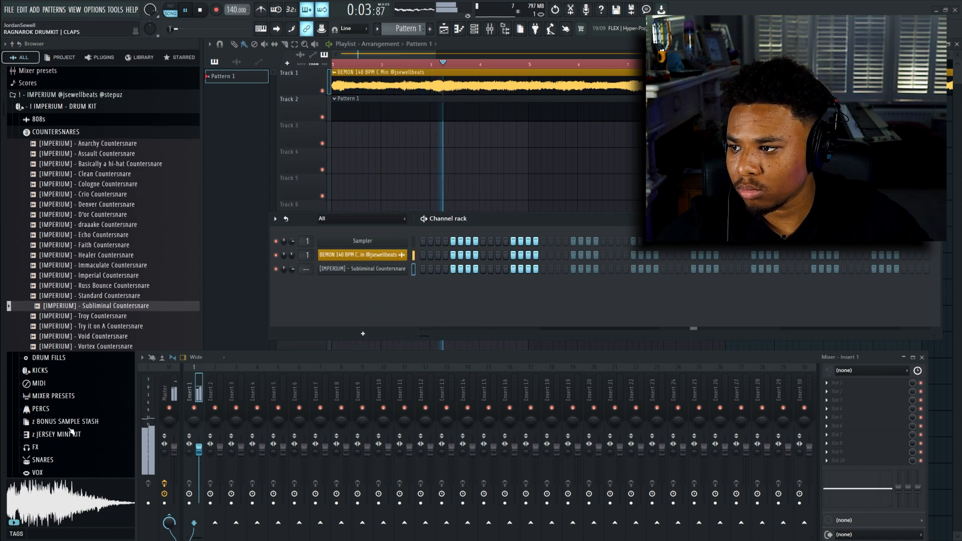
left_click(43, 459)
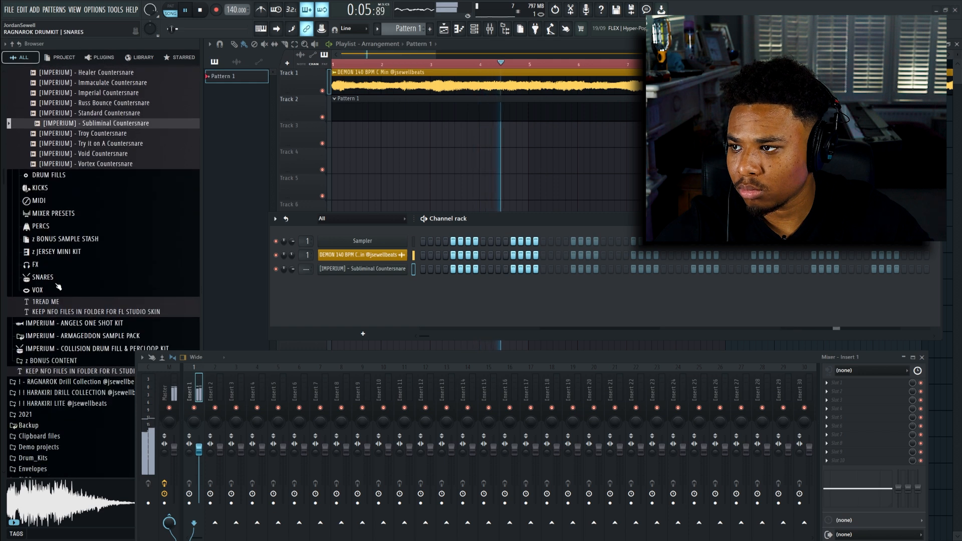
left_click(102, 309)
left_click(101, 443)
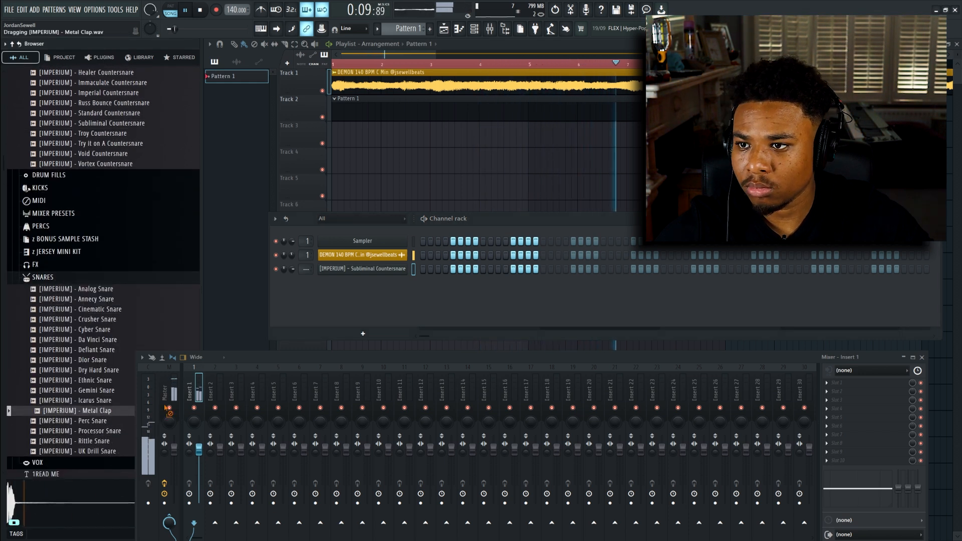
Step: Program Subliminal Countersnare hits on steps 1, 4, 7, 36 and 39, and Metal Clap hits on steps 17, 20 and 23
key("space")
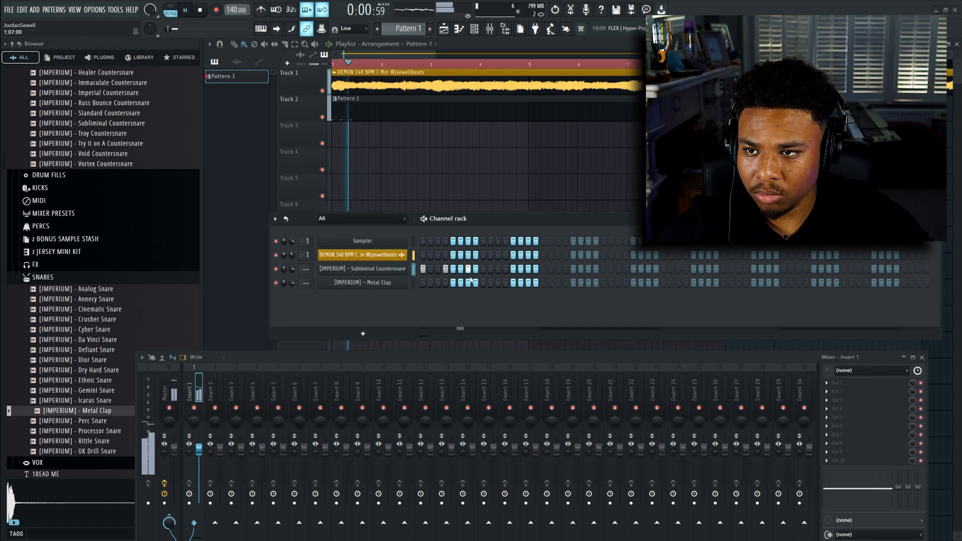
left_click(543, 284)
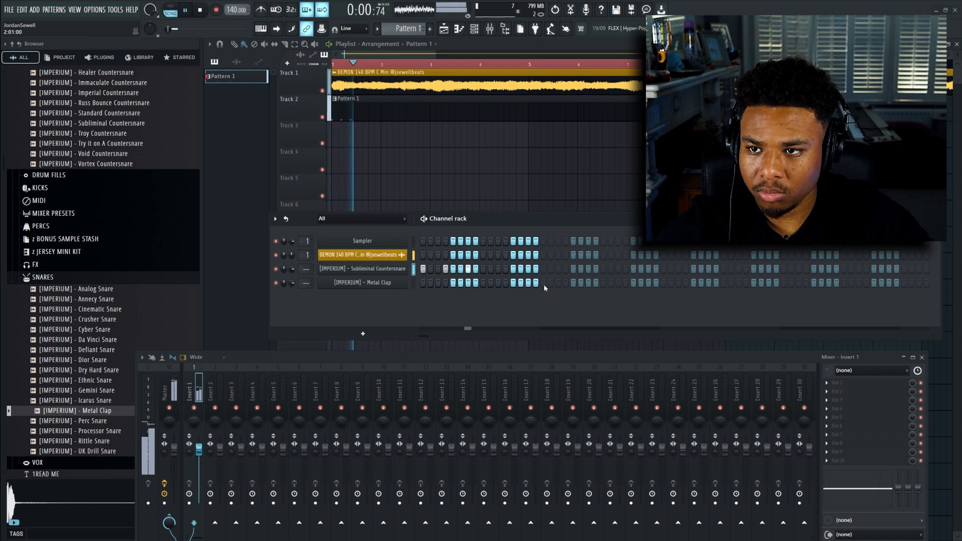
left_click(566, 284)
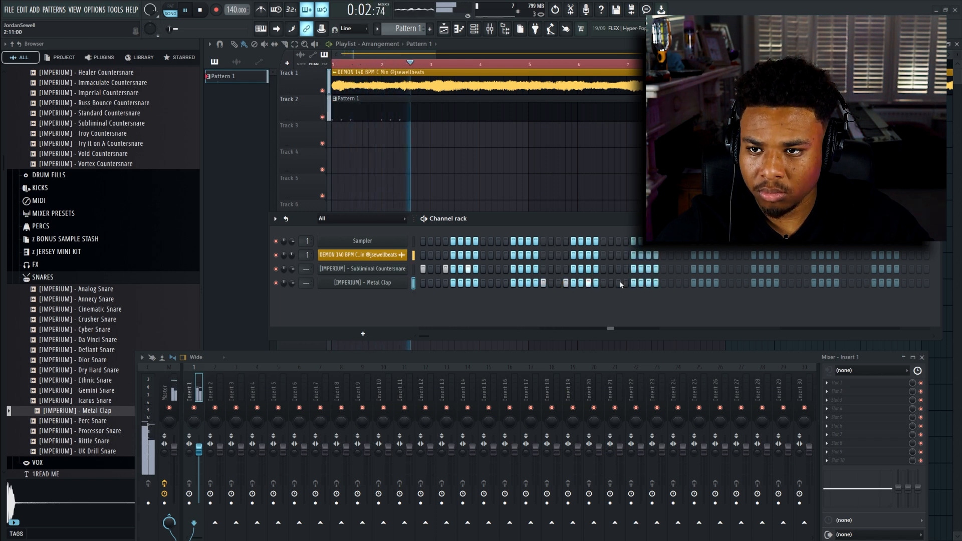
left_click(708, 269)
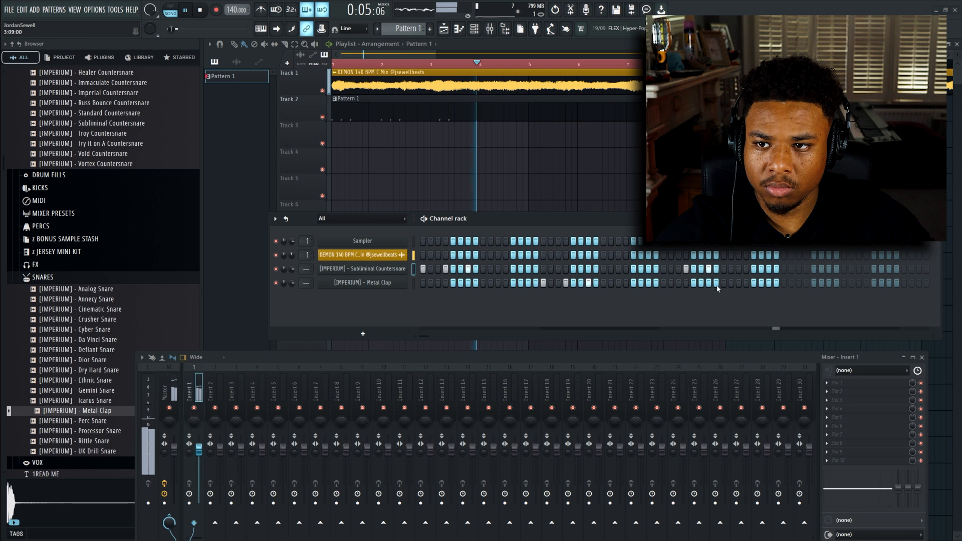
Step: In the Metal Clap piano roll, copy the three bar 2 hits to bar 4 and add a C5 hit just before bar 4
right_click(403, 283)
left_click(426, 282)
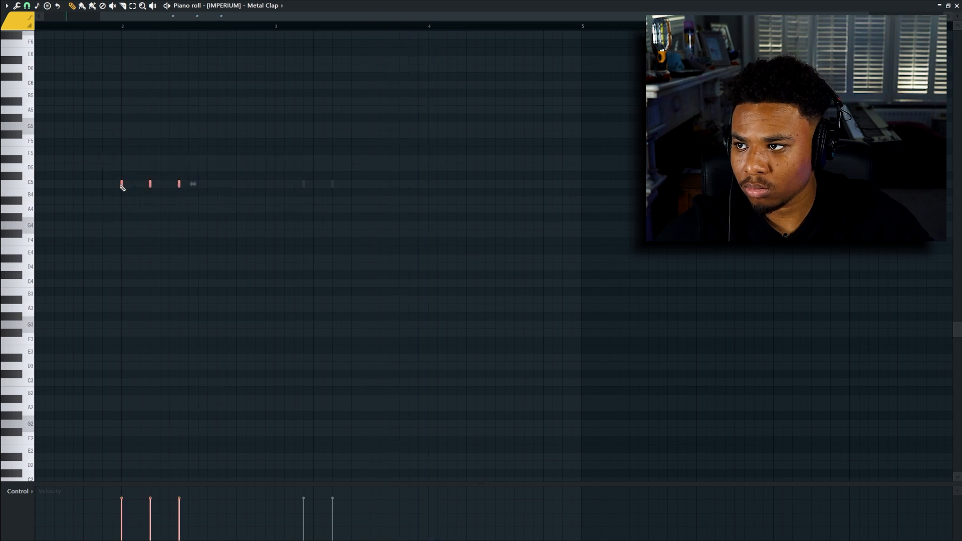
left_click_drag(121, 185, 428, 185)
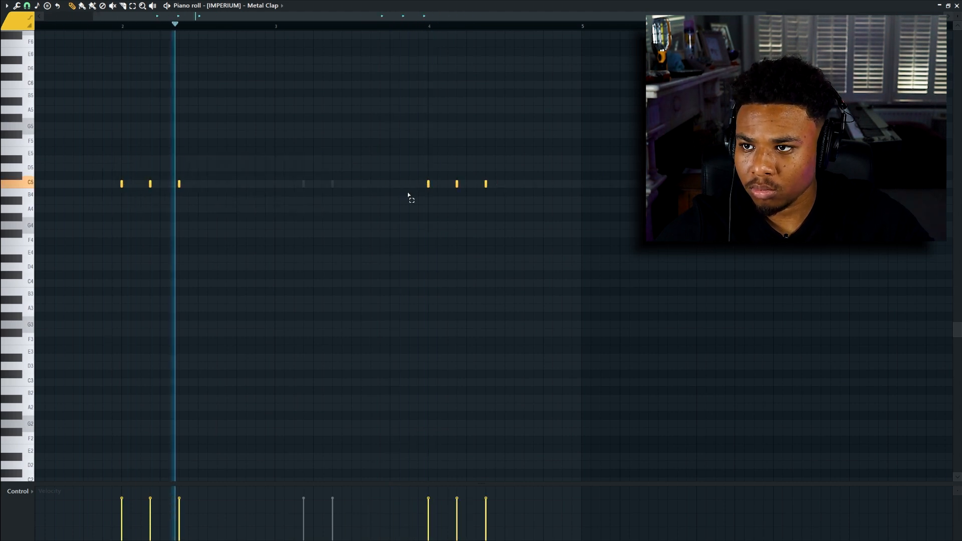
left_click(409, 185)
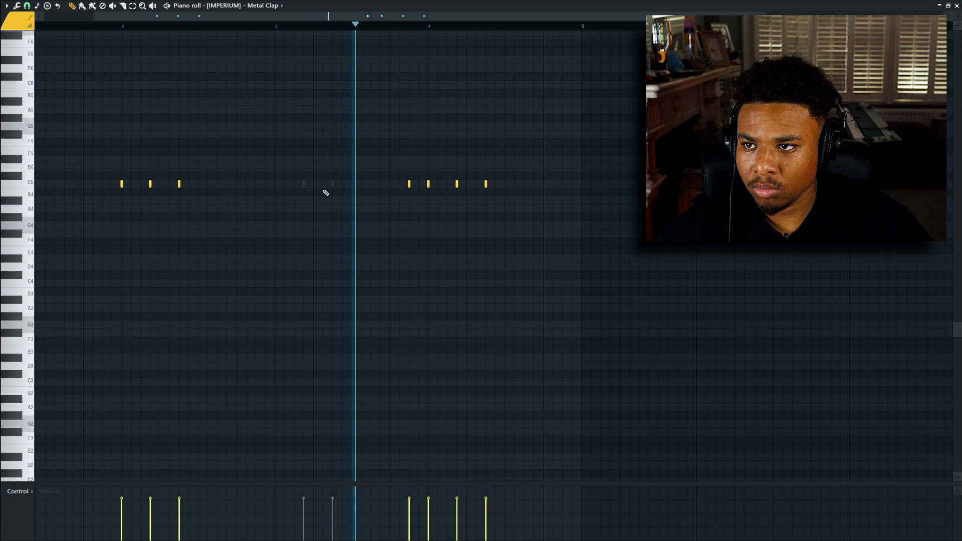
Step: Duplicate the four-bar Metal Clap pattern into bars 5 to 8 and raise all its hits to maximum velocity
scroll(330, 192, "up", 2)
scroll(401, 200, "down", 2)
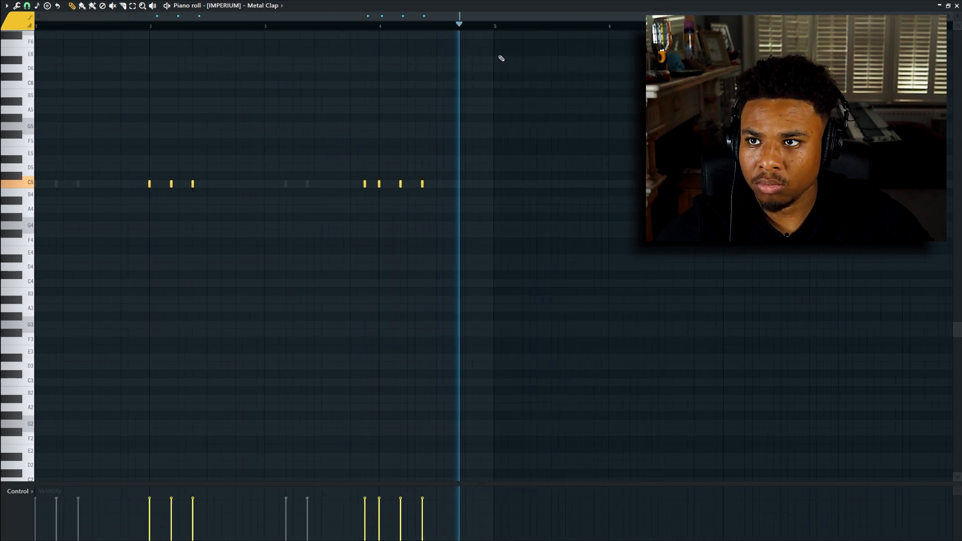
left_click_drag(495, 29, 37, 26)
key("ctrl+b")
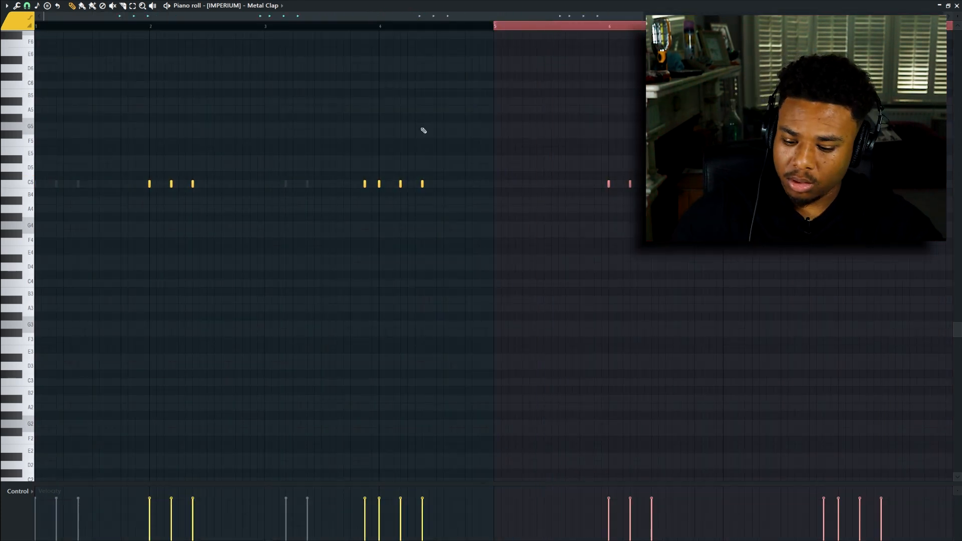
key("ctrl+a")
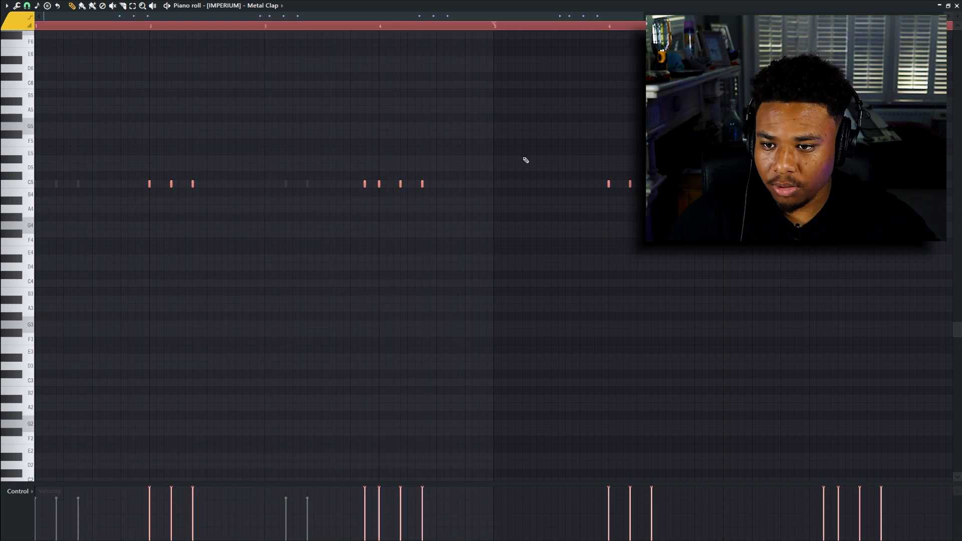
Step: Duplicate the Subliminal Countersnare hits of bars 1 to 4 into bars 5 to 8 and play them back
left_click(263, 6)
left_click(270, 70)
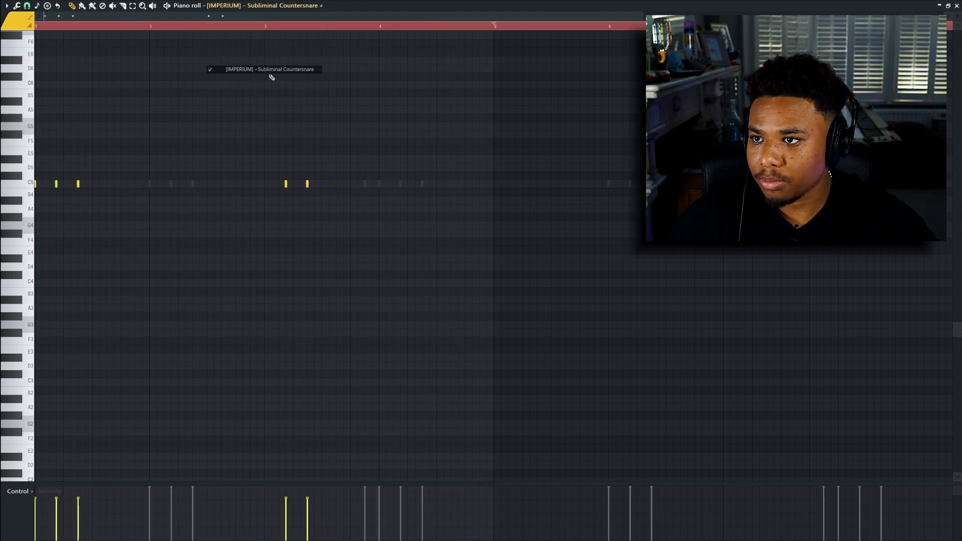
left_click_drag(495, 28, 41, 42)
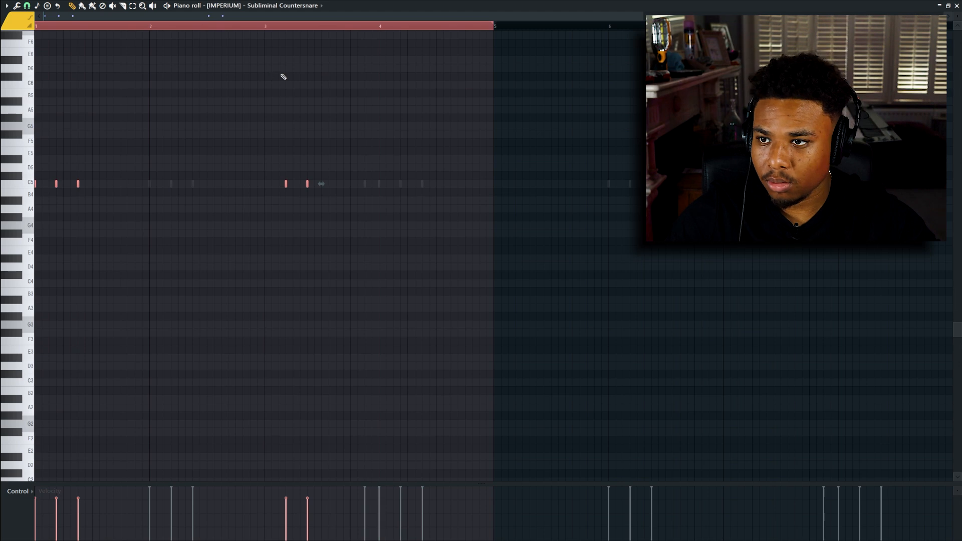
key("ctrl+b")
key("space")
left_click(947, 6)
key("space")
key("space")
Step: Transpose all Subliminal Countersnare hits down three semitones to A4, previewing the pitch along the way
left_click(865, 178)
key("ctrl+a")
key("shift+Down")
key("shift+Down")
key("space")
key("space")
key("shift+Down")
key("space")
key("space")
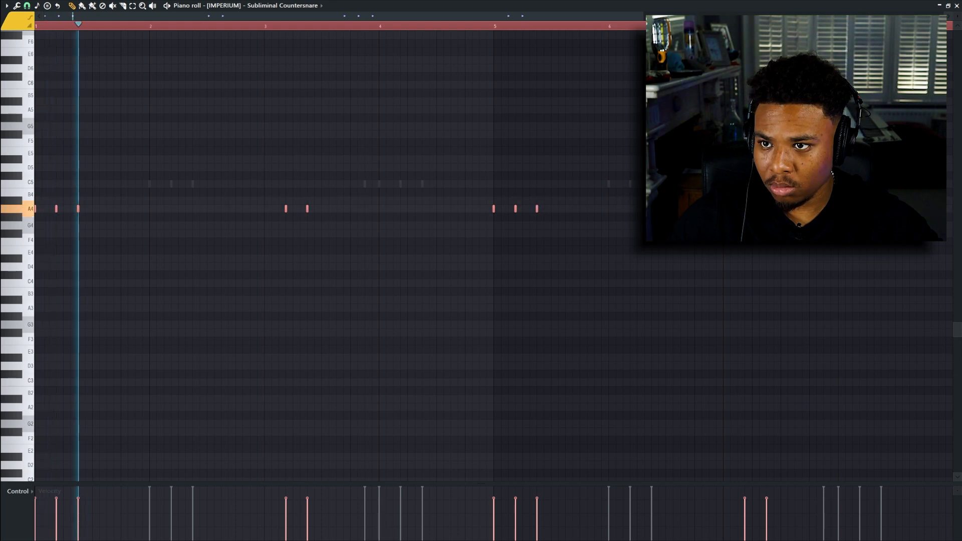
Step: Lower all Subliminal Countersnare hits a further two semitones to G4, reduce their velocity slightly, and play the pattern
key("shift+Down")
key("shift+Down")
key("space")
key("space")
key("space")
key("space")
key("space")
key("space")
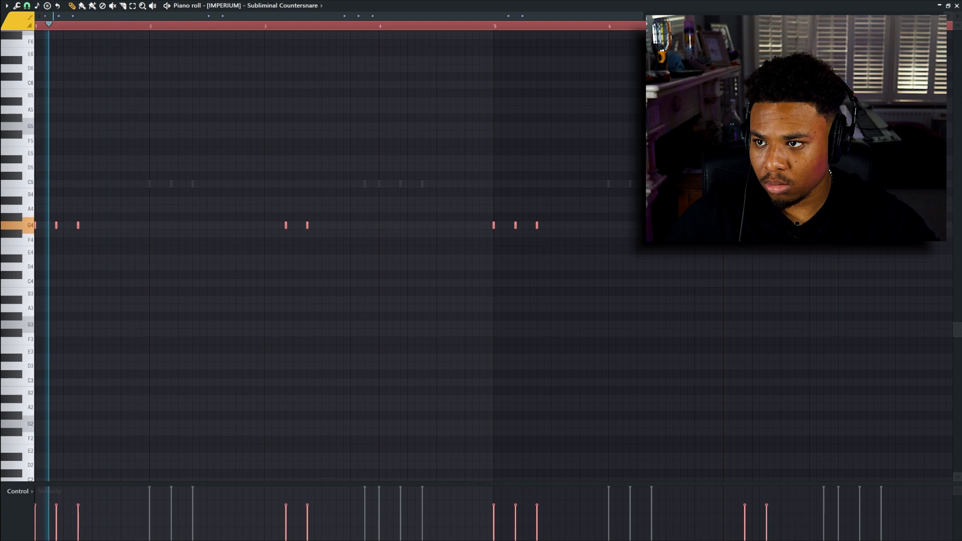
scroll(340, 251, "up", 1)
key("space")
key("space")
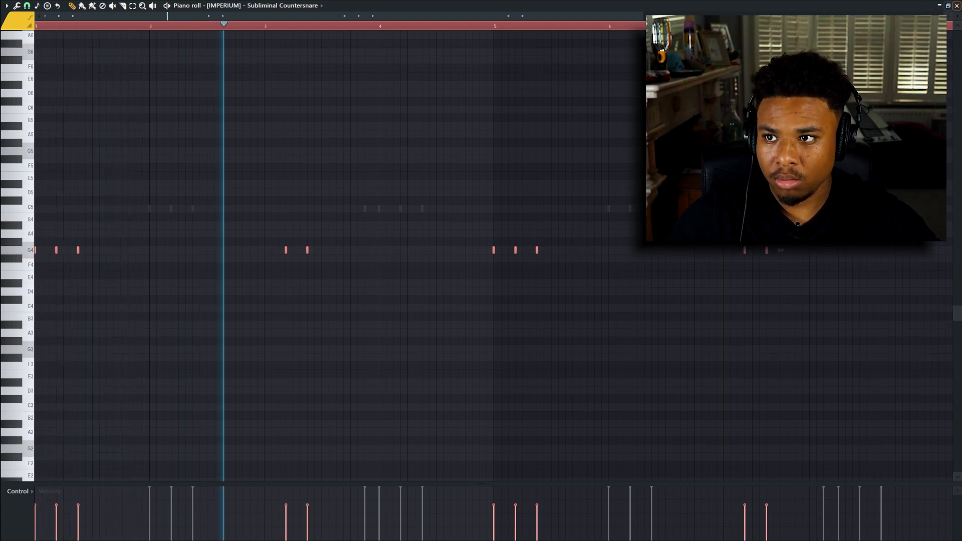
Step: Transpose all Metal Clap hits down five semitones to G4 and reduce their velocity slightly
left_click(291, 5)
left_click(301, 78)
key("ctrl+a")
key("Down")
key("Down")
key("Down")
key("Down")
key("Down")
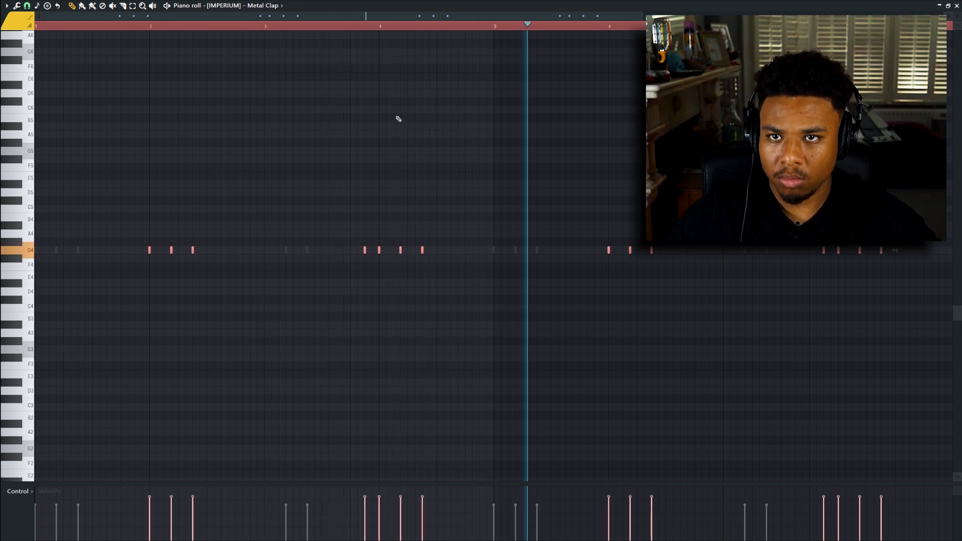
Step: Route Subliminal Countersnare and Metal Clap to mixer tracks 2 and 3, and add Fruity Reeverb 2 to the Metal Clap track
key("F7")
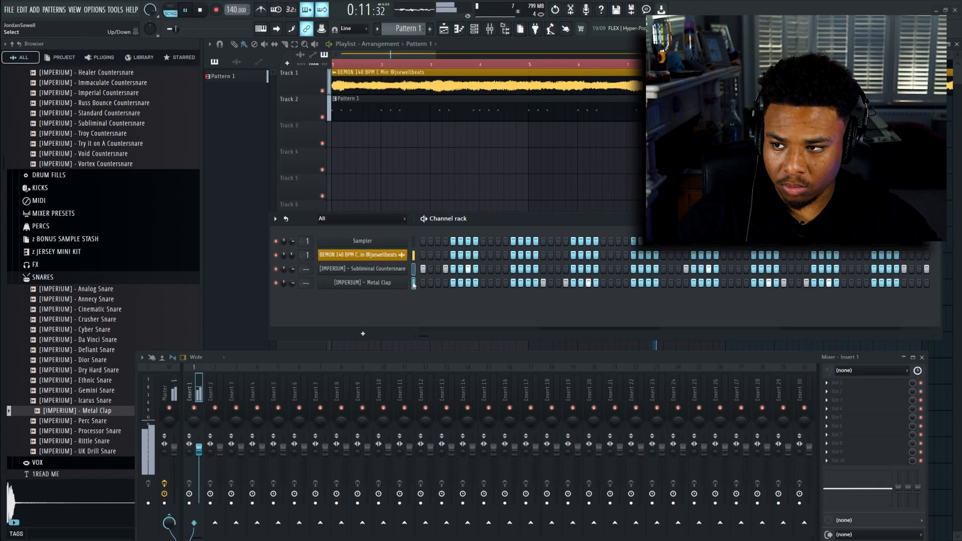
key("ctrl+l")
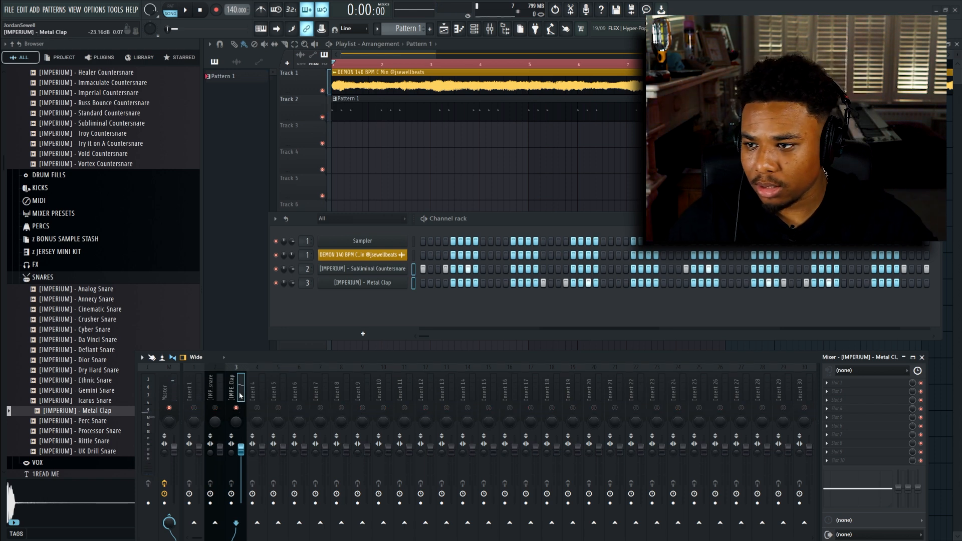
left_click(822, 384)
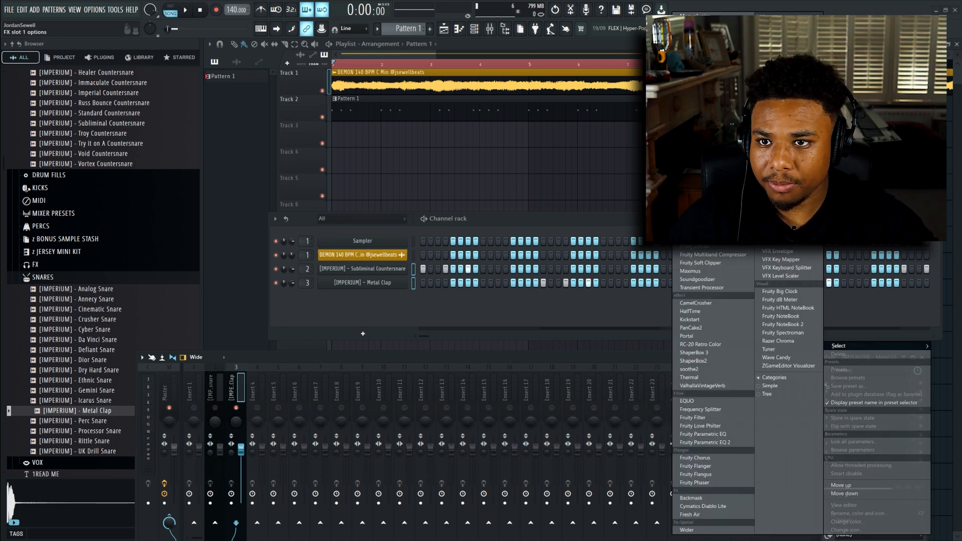
left_click(700, 152)
key("space")
left_click(383, 65)
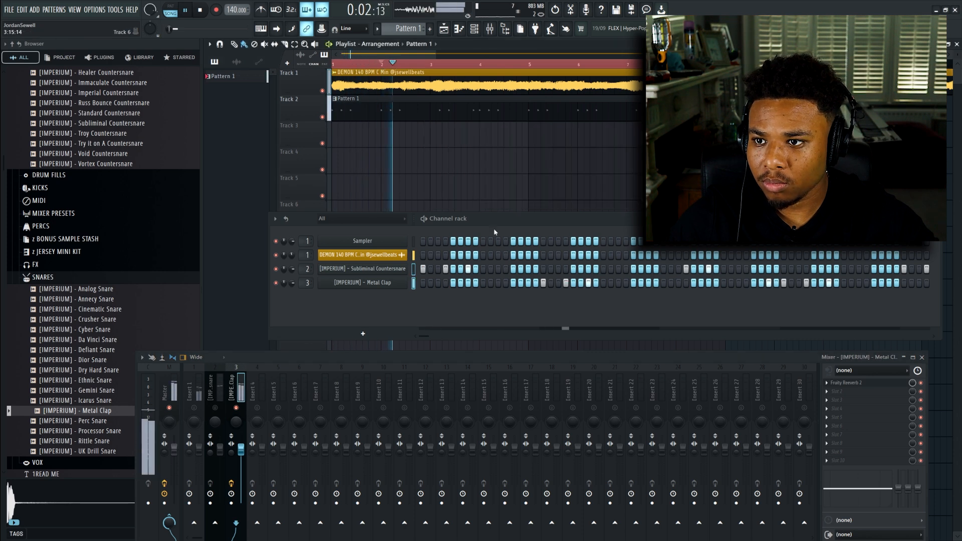
left_click(887, 386)
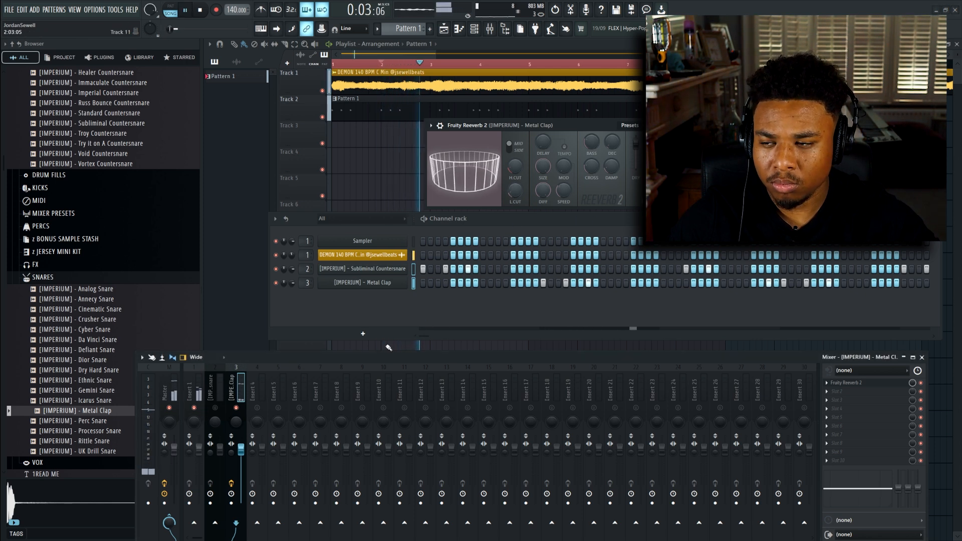
Step: Add the Wider plugin to the Metal Clap mixer track during playback
key("space")
key("space")
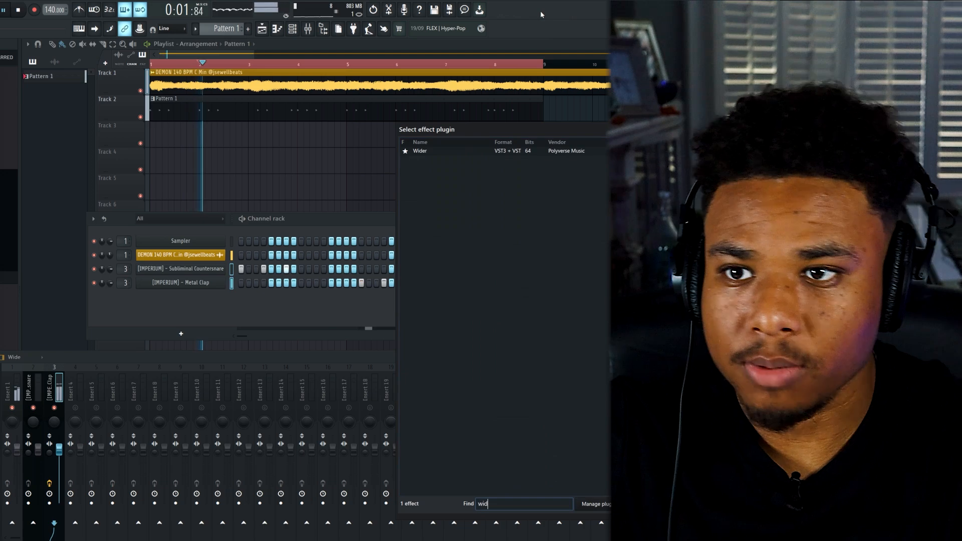
double_click(494, 150)
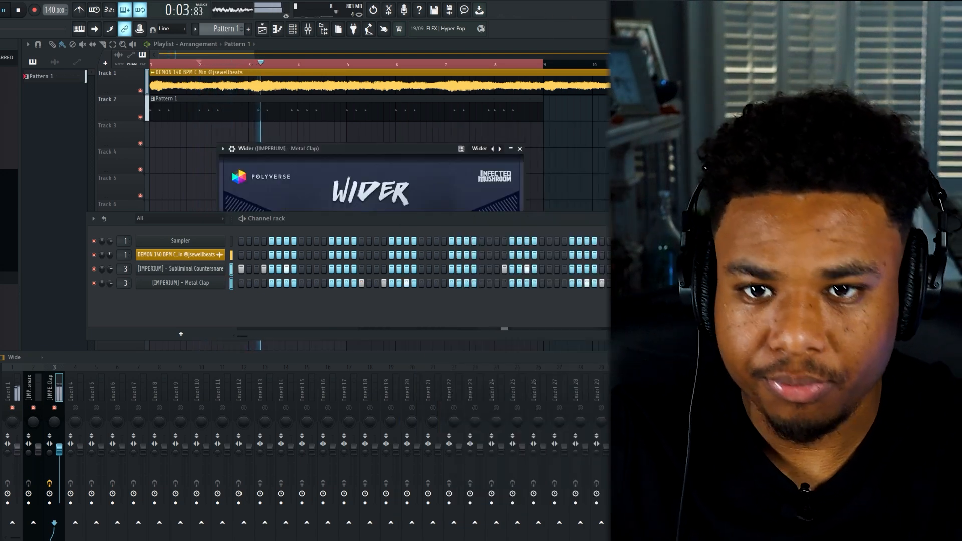
key("F6")
left_click_drag(407, 134, 414, 95)
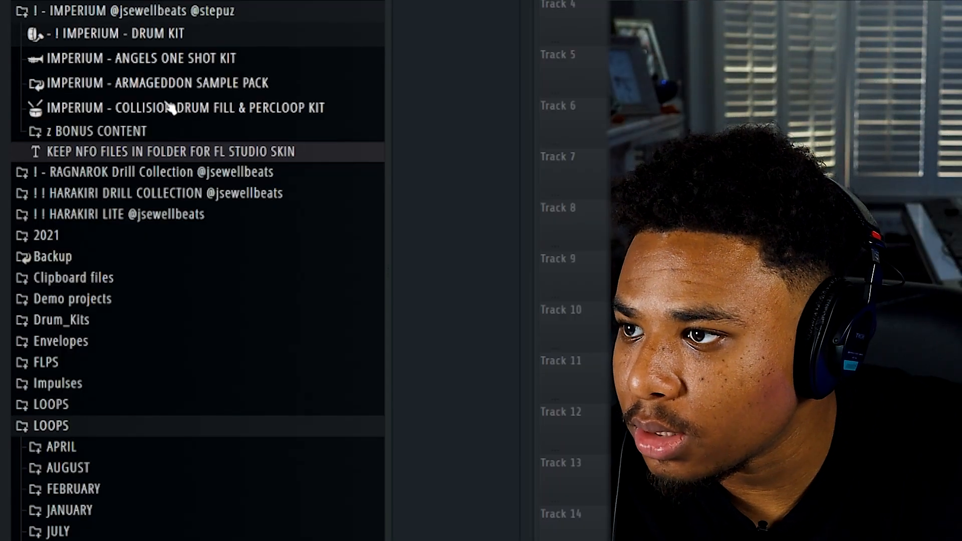
Step: Audition the IMPERIUM COLLISION kit's perc loops and place Perc loop - Dare - 153 BPM on Track 3 from bar 1
left_click(195, 108)
left_click(136, 156)
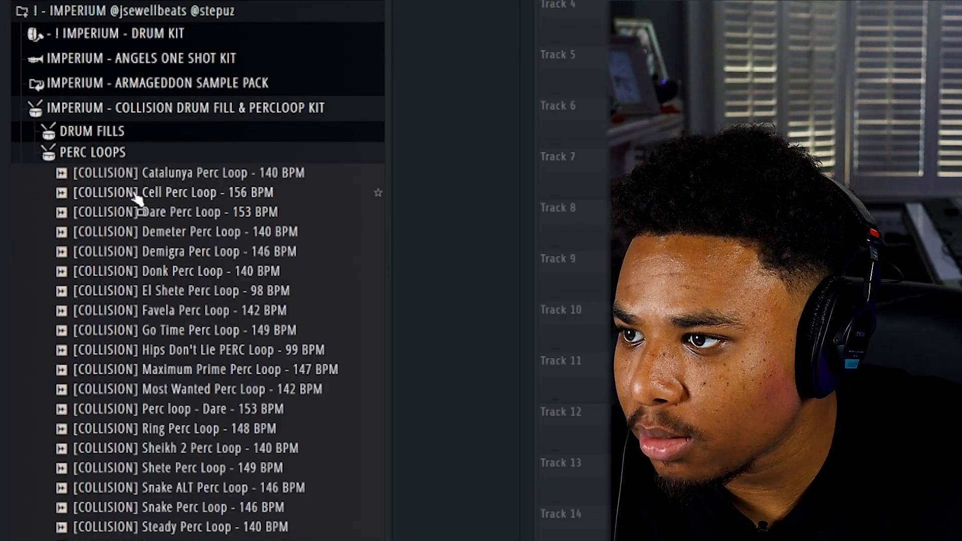
left_click(18, 196)
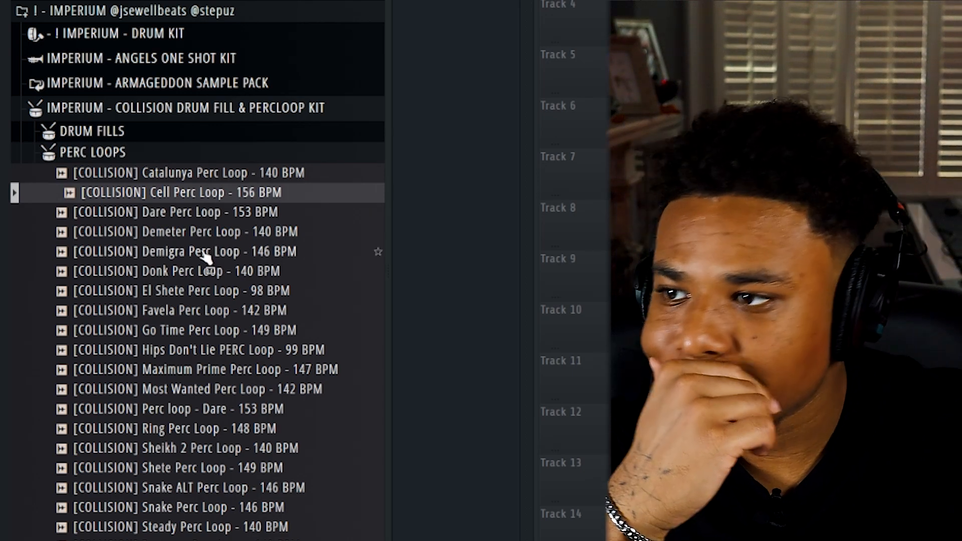
left_click(233, 175)
left_click(231, 295)
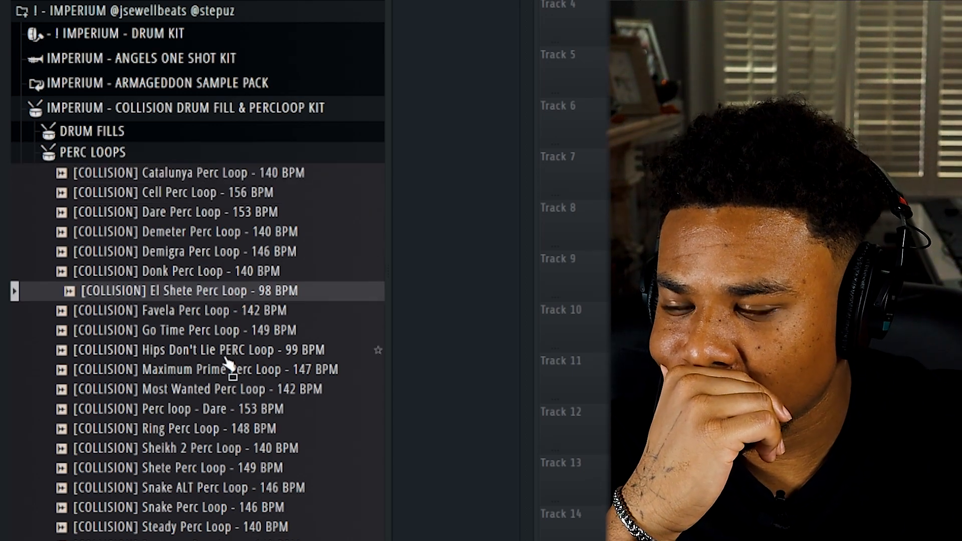
left_click(225, 315)
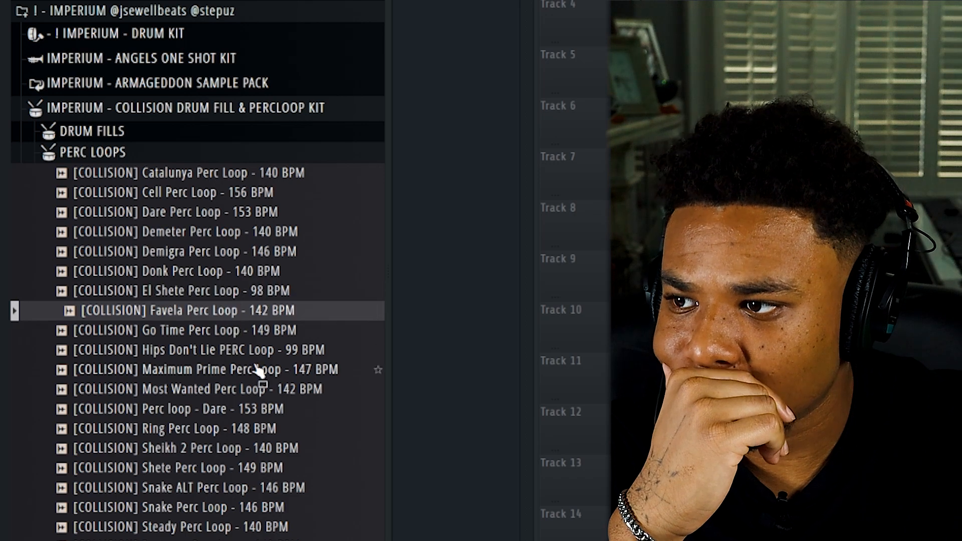
left_click(249, 355)
left_click(258, 373)
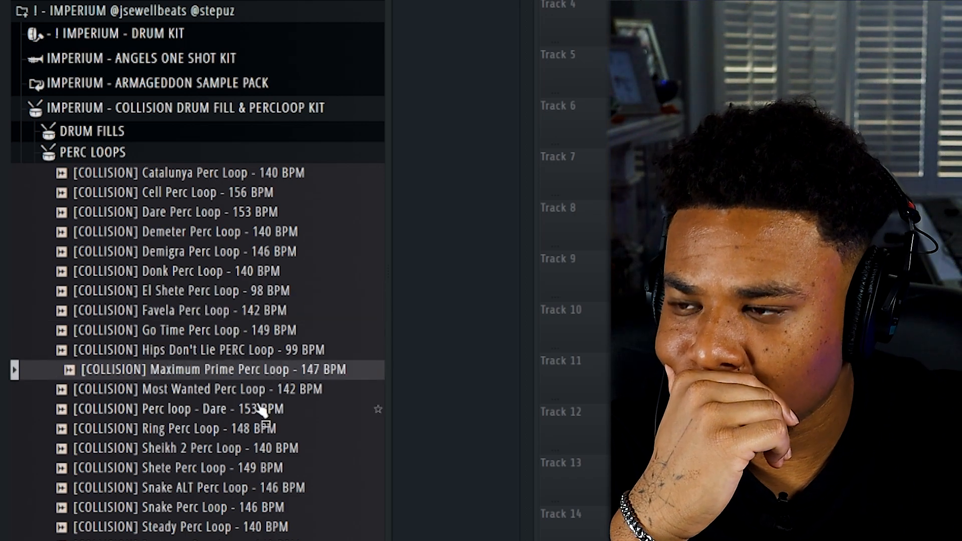
left_click(261, 395)
left_click(256, 409)
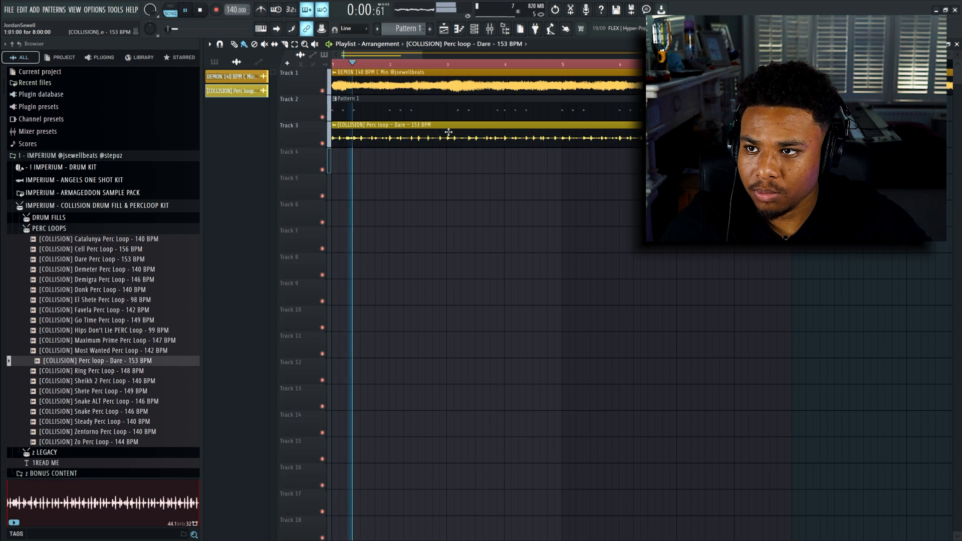
Step: Leave only the DEMON loop and the perc loop tracks unmuted, and route the perc loop to mixer track 4
double_click(450, 129)
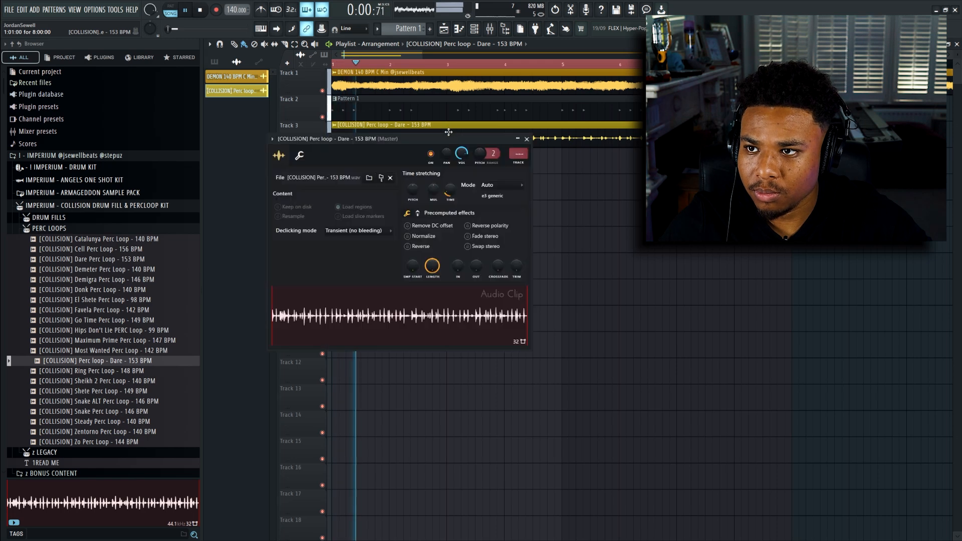
left_click_drag(379, 139, 373, 165)
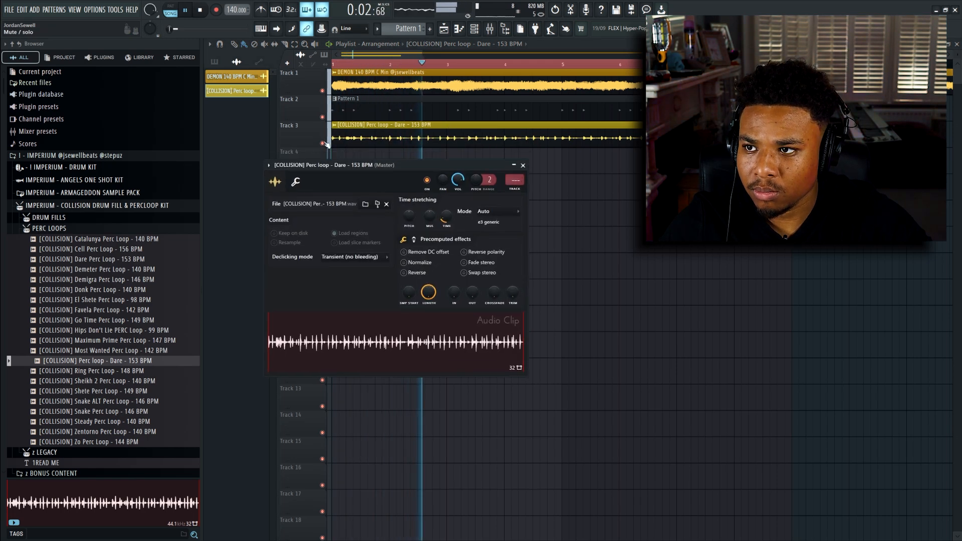
right_click(322, 143)
left_click(322, 90)
double_click(393, 142)
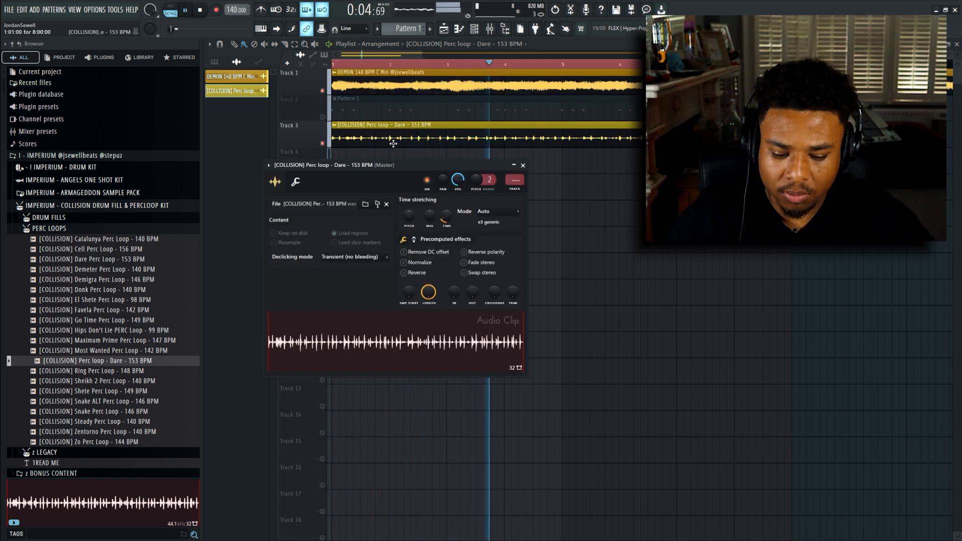
key("ctrl+l")
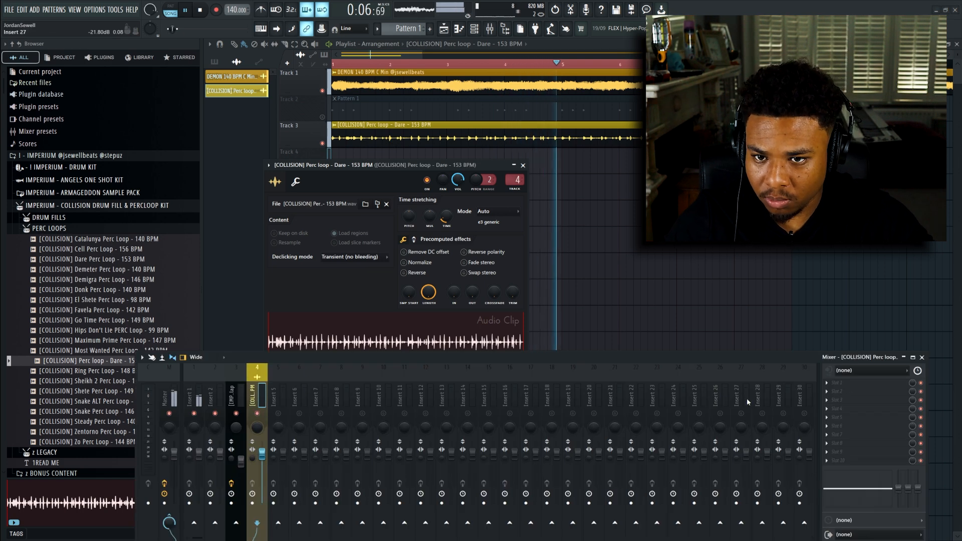
Step: Add HalfTime to the perc loop's mixer track and move its window clear of the clip settings
left_click(862, 383)
left_click(711, 311)
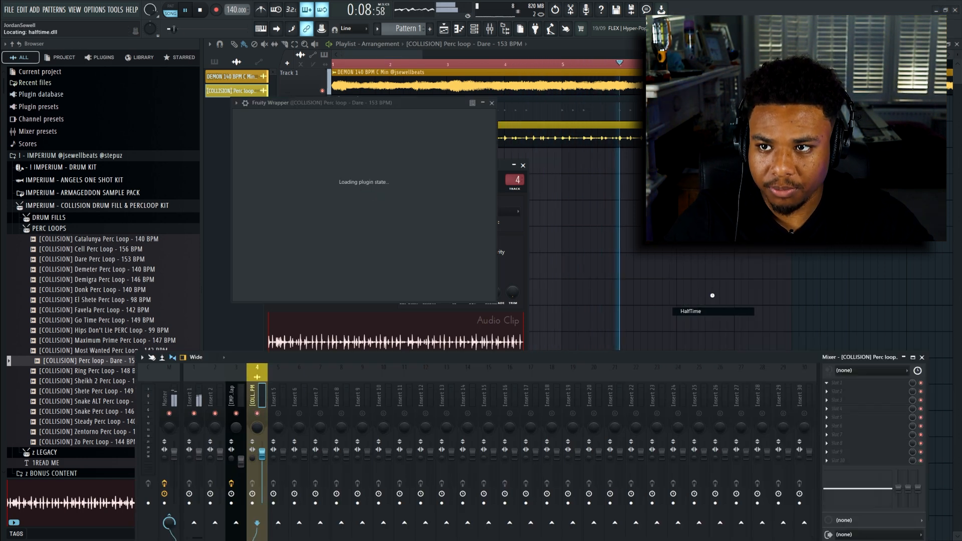
left_click_drag(364, 106, 610, 183)
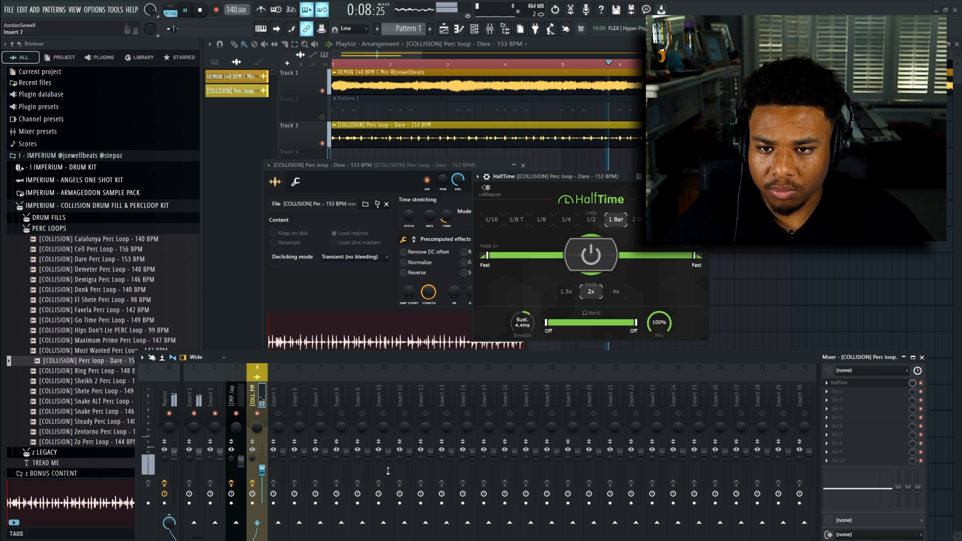
Step: Add PanCake2 after HalfTime on the perc loop's mixer track and close the open plugin and clip windows
left_click(836, 401)
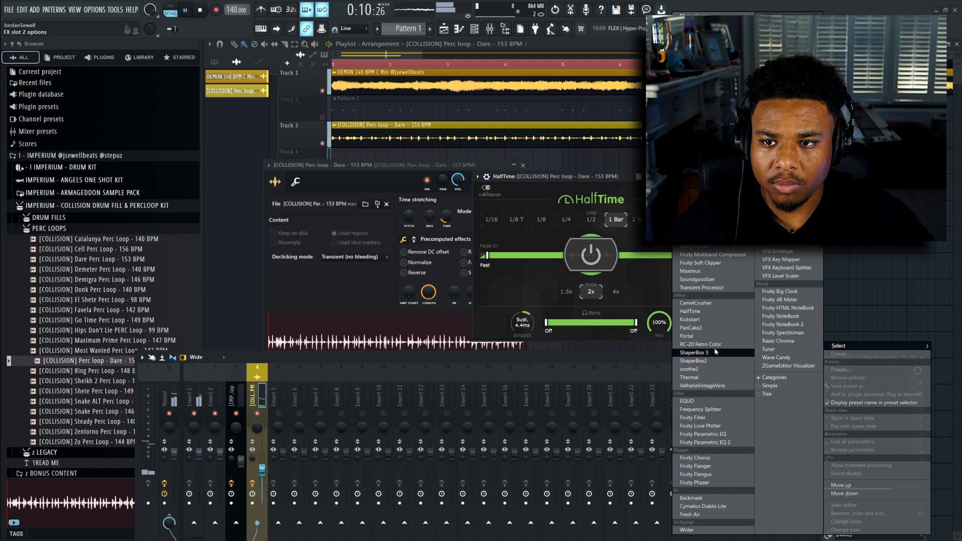
left_click(696, 328)
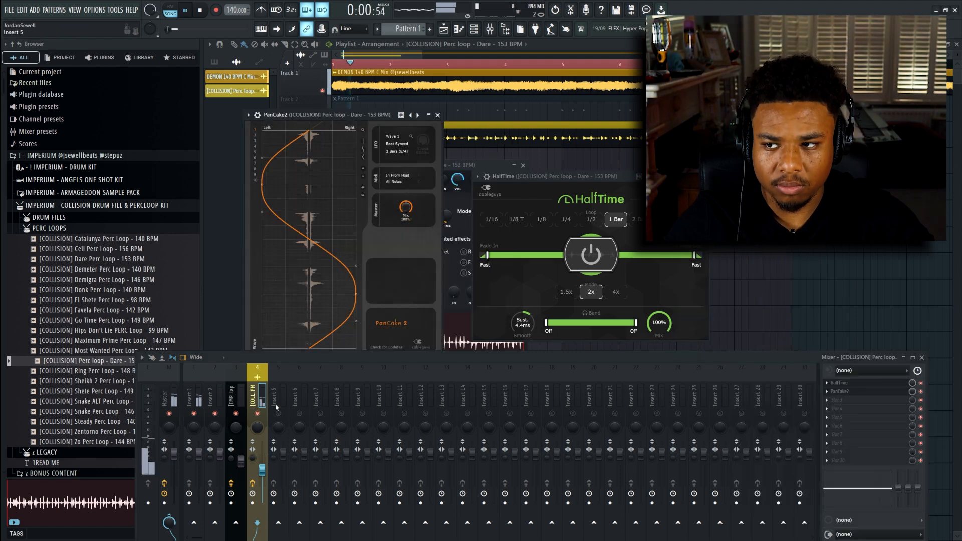
key("Escape")
key("Escape")
key("Escape")
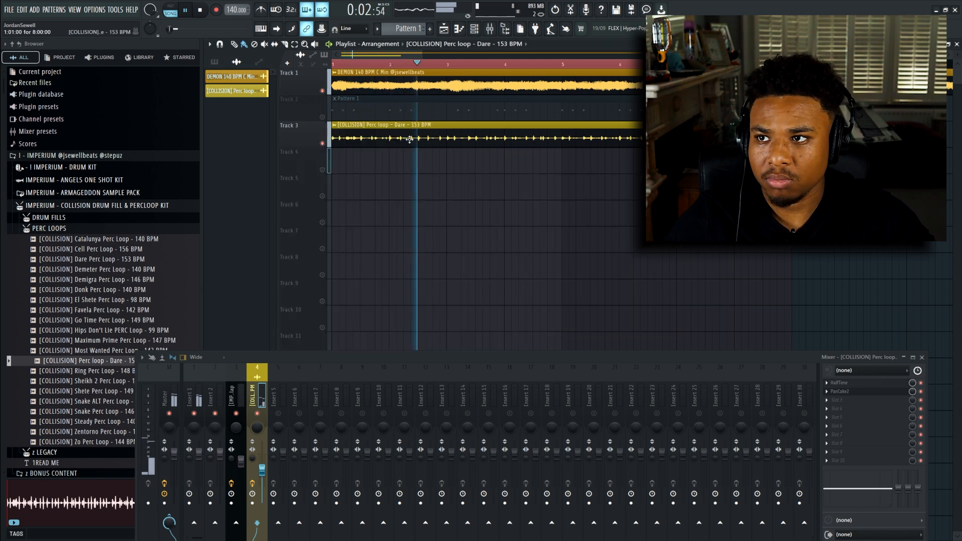
double_click(346, 138)
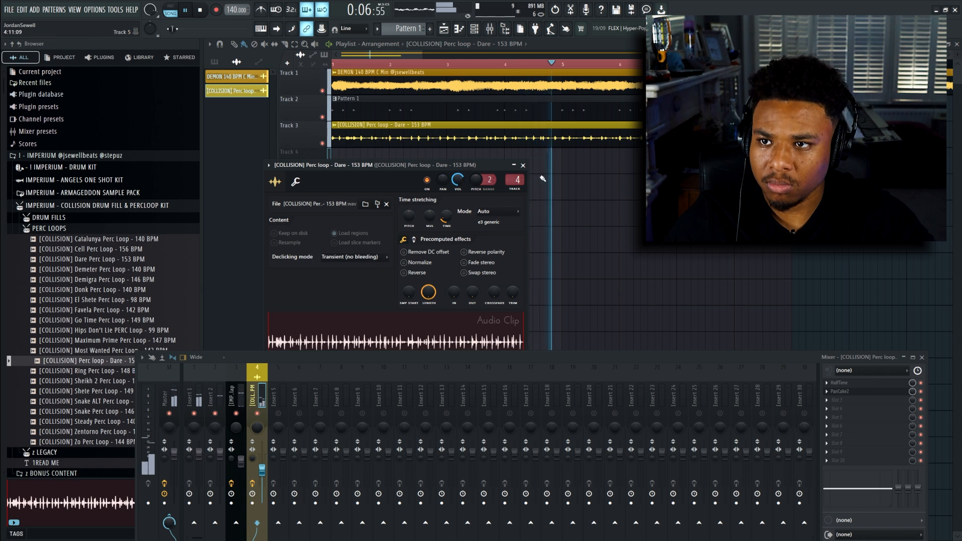
key("Escape")
Step: Transpose all Metal Clap hits in the piano roll up one semitone to G#4
left_click(478, 32)
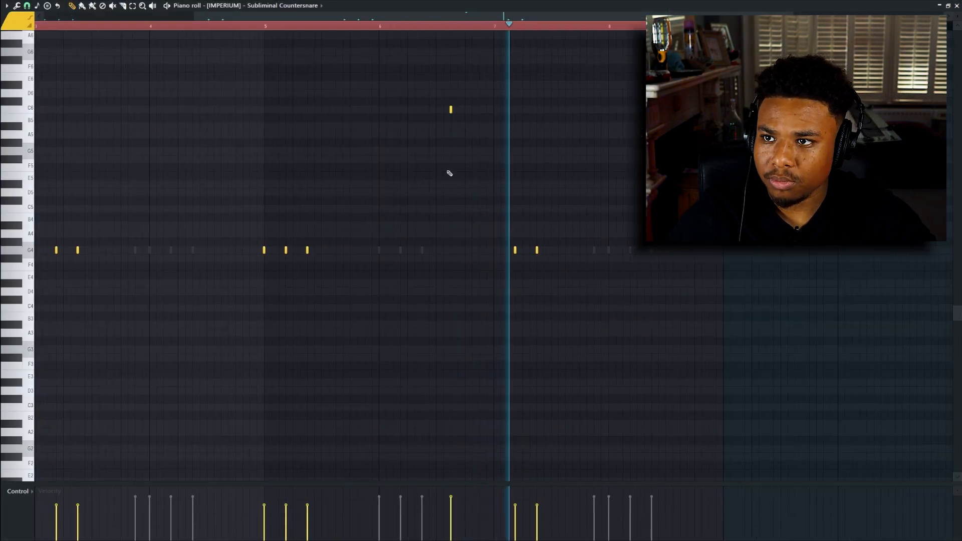
left_click(246, 6)
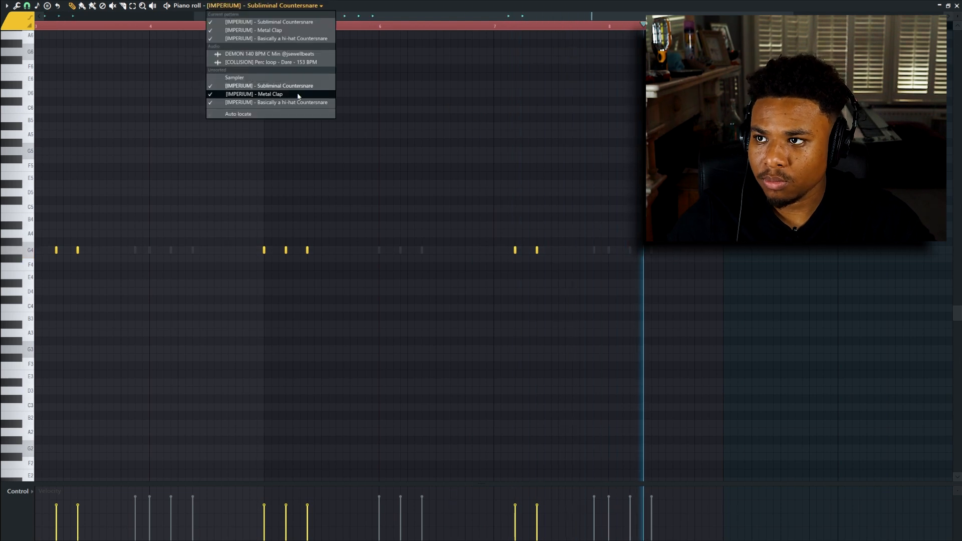
left_click(296, 95)
key("ctrl+a")
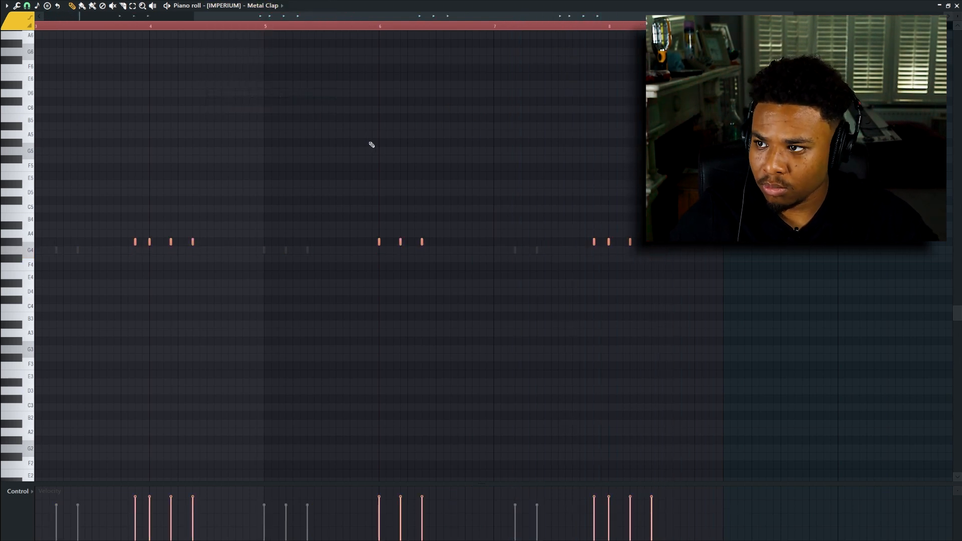
scroll(361, 161, "down", 2, "ctrl")
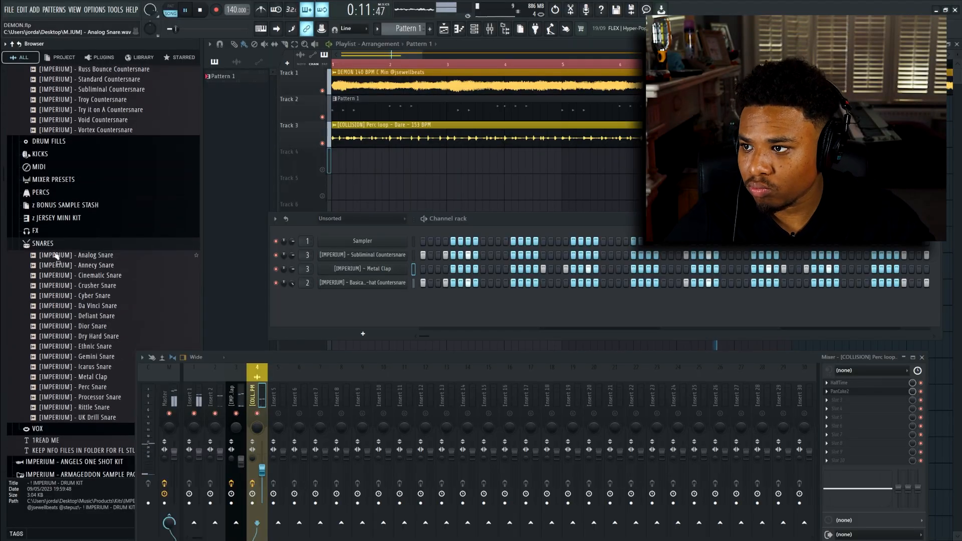
Step: Audition the IMPERIUM snares and add Dior Snare to the channel rack
left_click(86, 297)
left_click(86, 306)
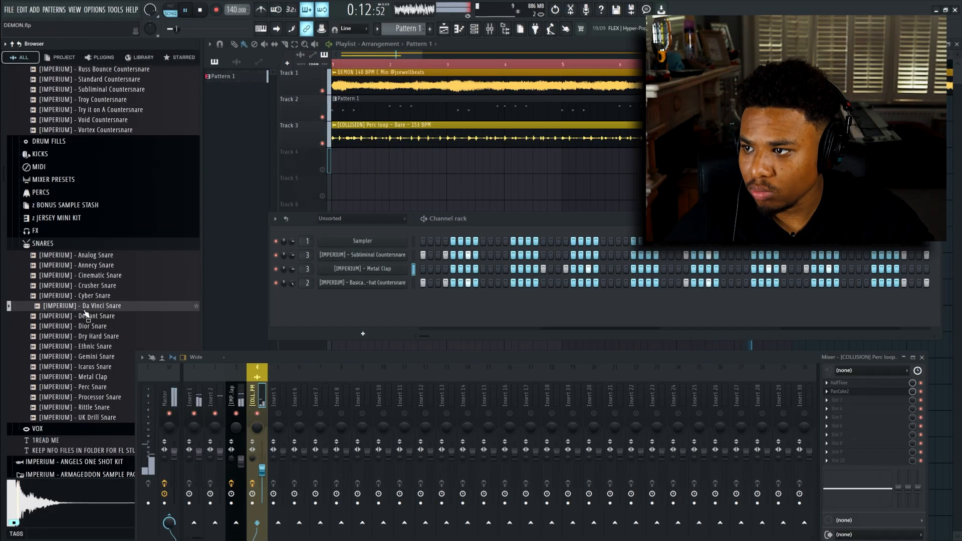
left_click(87, 316)
left_click(86, 326)
left_click_drag(89, 328, 383, 309)
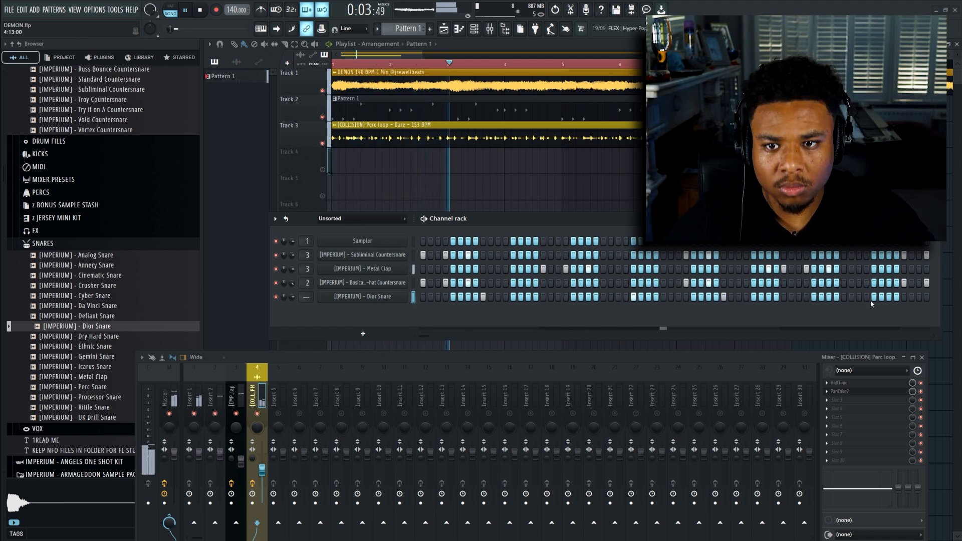
Step: Place four Dior Snare hits on C5 across bars 1 to 4 in the piano roll and duplicate them into the next four bars
right_click(403, 294)
left_click(431, 297)
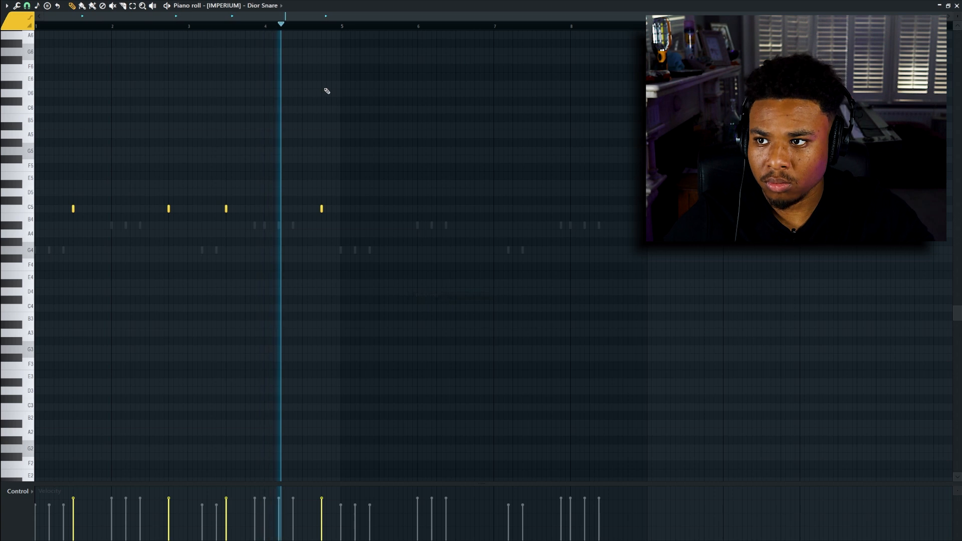
key("ctrl+b")
key("ctrl+a")
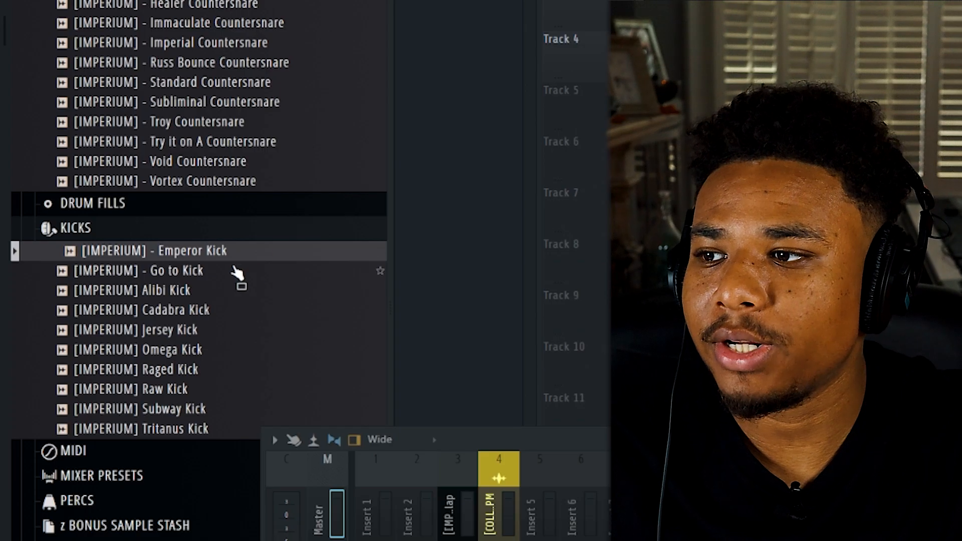
Step: Audition the IMPERIUM kicks and add Emperor Kick as a channel with a C5 hit at the start of bar 1
left_click(230, 271)
left_click(216, 290)
left_click(205, 310)
left_click(197, 329)
left_click(192, 349)
left_click(188, 369)
left_click(193, 409)
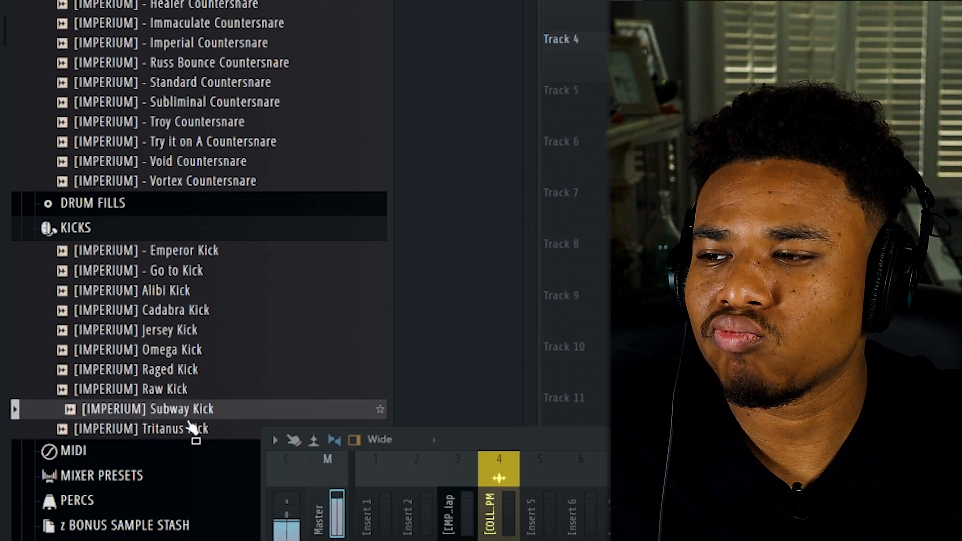
left_click(200, 370)
left_click(202, 288)
left_click(207, 256)
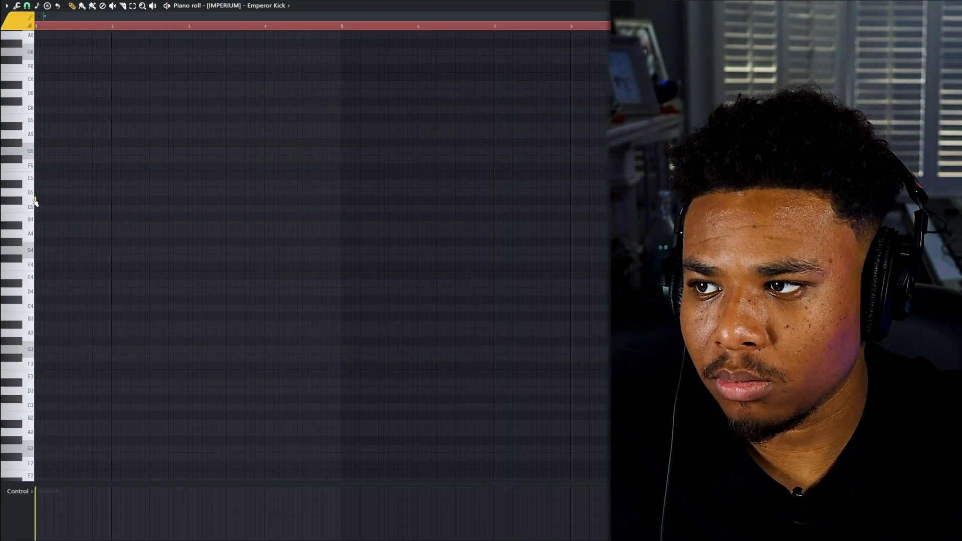
Step: Play the beat and add C5 Emperor Kick hits halfway through bar 2, at bar 3 and halfway through bar 4
key("space")
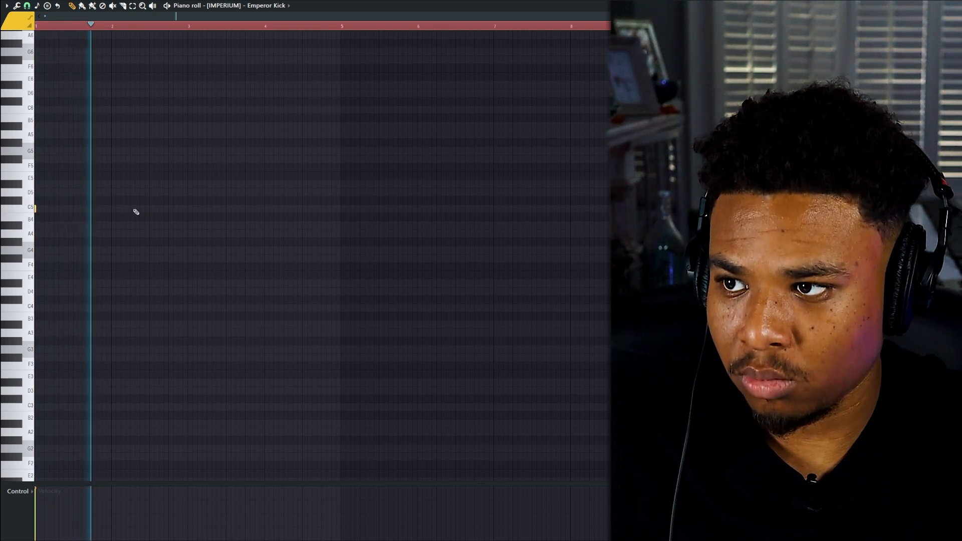
left_click(149, 208)
left_click(188, 209)
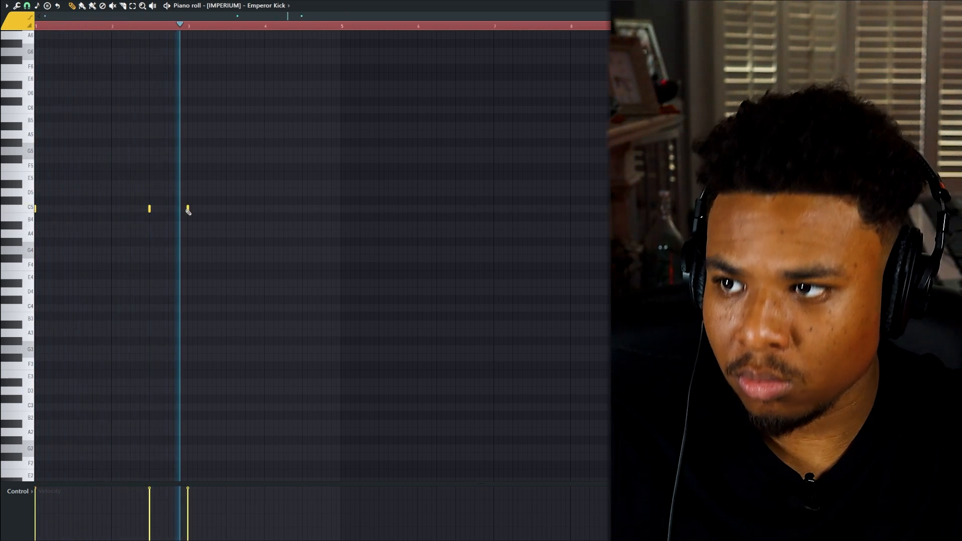
left_click(301, 210)
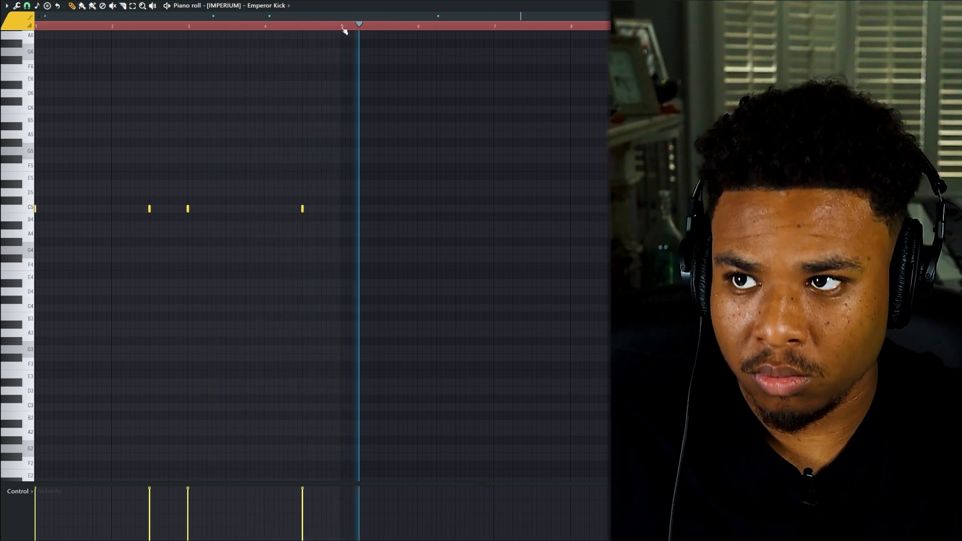
Step: Duplicate the four-bar kick pattern into bars 5 to 8 and transpose all hits down two semitones to A#4
key("ctrl+a")
key("ctrl+b")
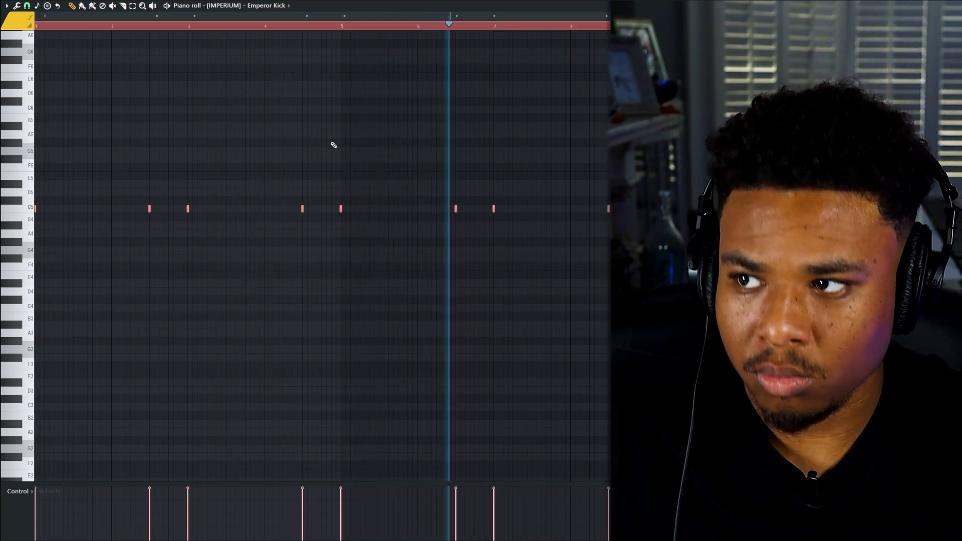
key("Down")
key("ctrl+d")
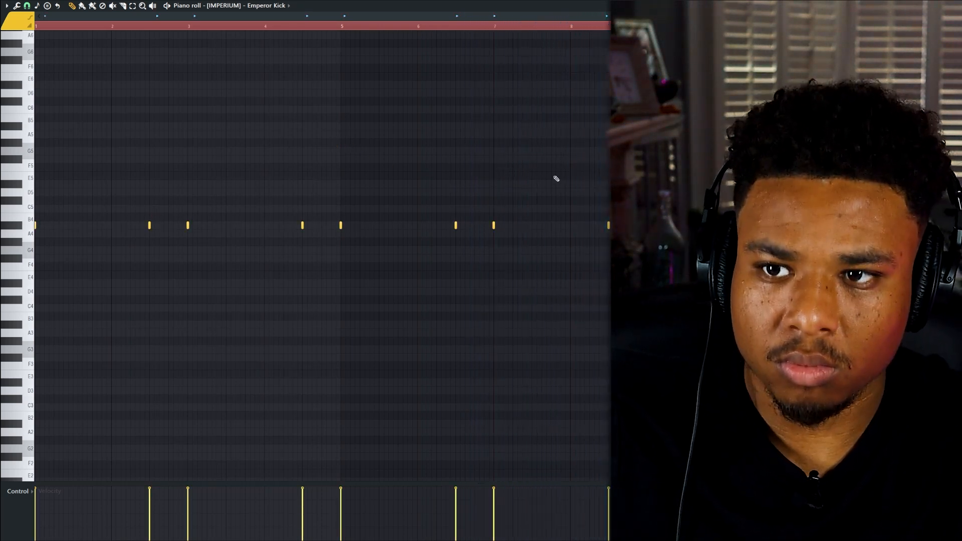
Step: Add extra A#4 kick hits just after the mid-bar kicks in bars 6 and 8 and within bar 7
left_click(494, 26)
scroll(554, 30, "up", 3)
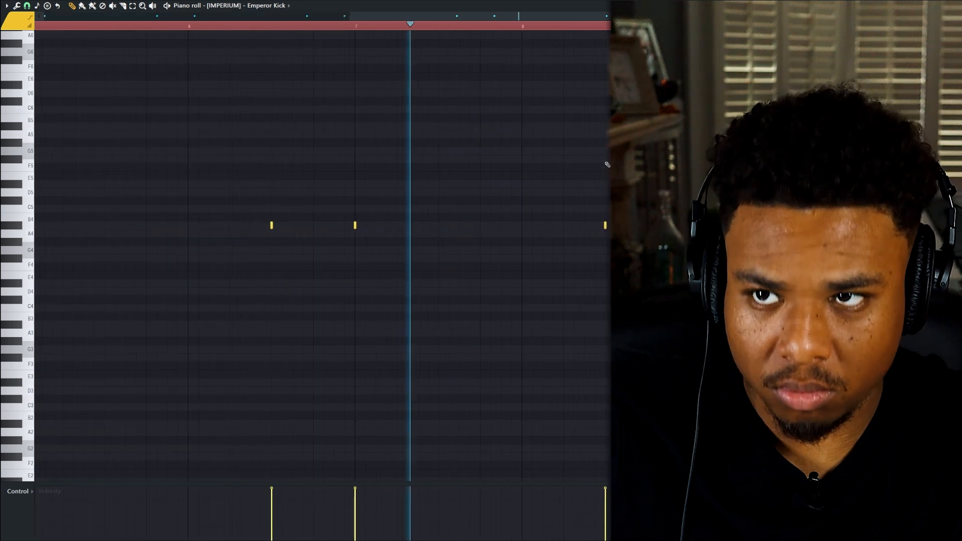
scroll(553, 32, "up", 2)
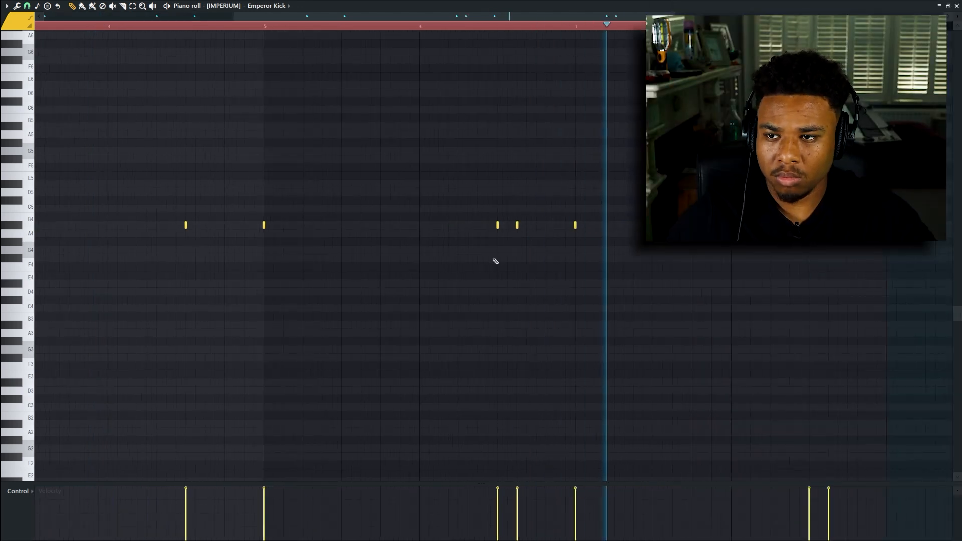
scroll(495, 261, "down", 2)
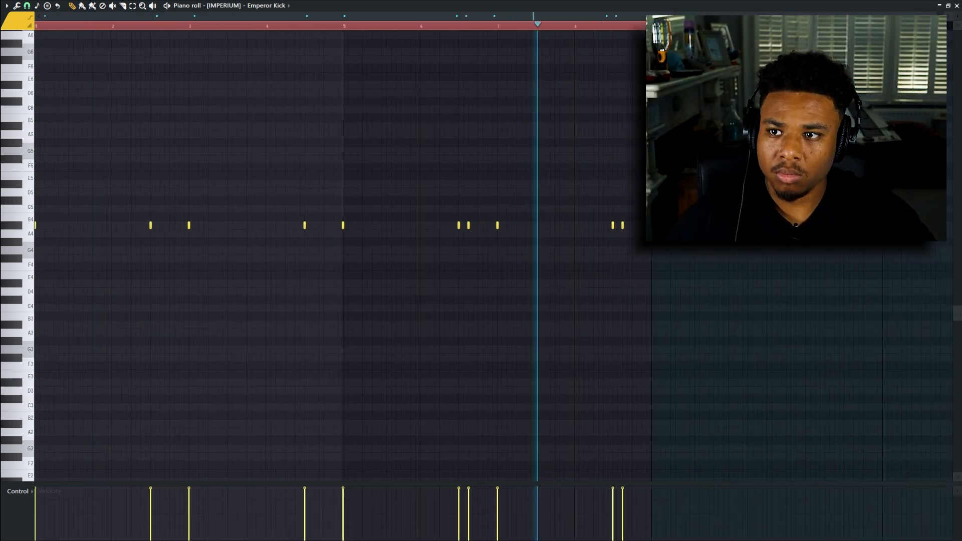
scroll(532, 176, "up", 2)
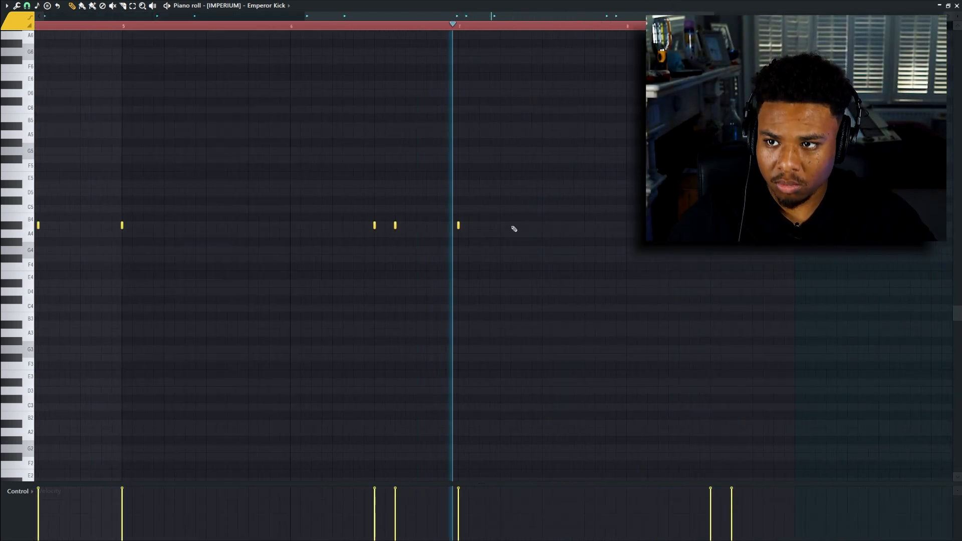
scroll(521, 231, "down", 2)
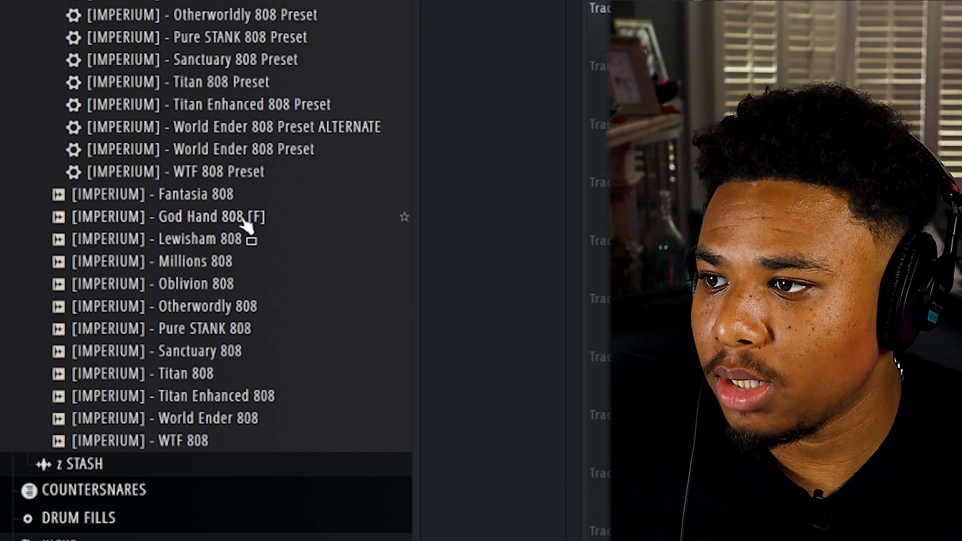
Step: Add God Hand 808 [F] to the channel rack and lower its one-bar opening note by octaves to C5
left_click_drag(248, 226, 588, 290)
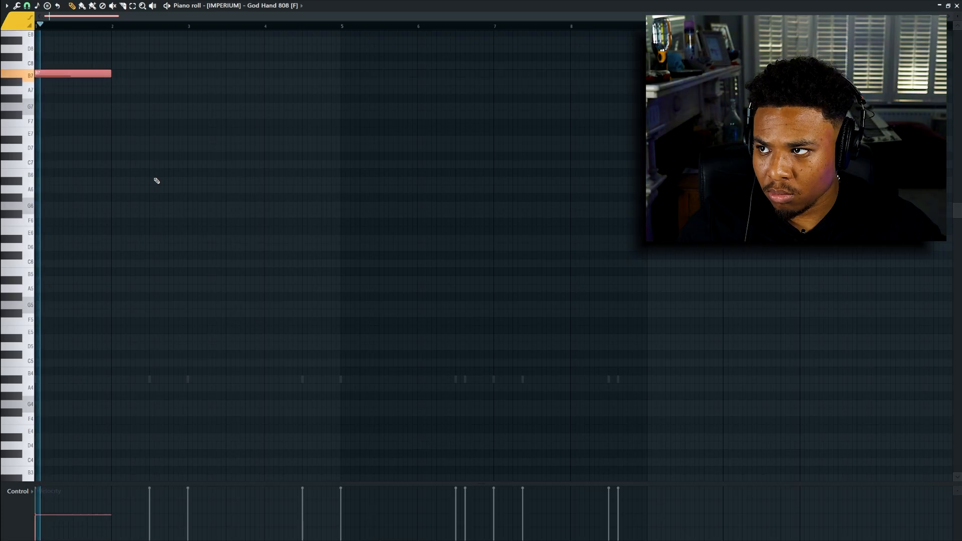
key("space")
key("ctrl+Down")
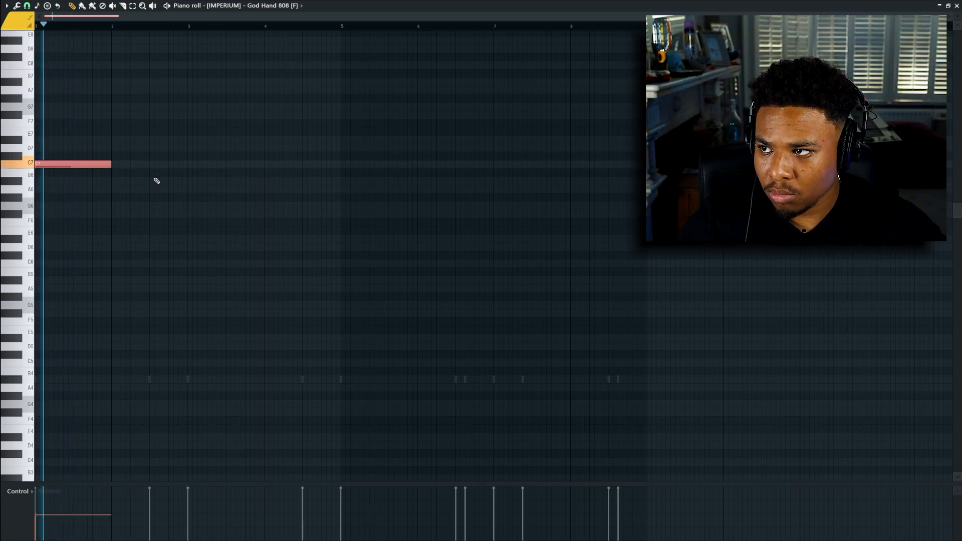
key("ctrl+Down")
key("ctrl+Down")
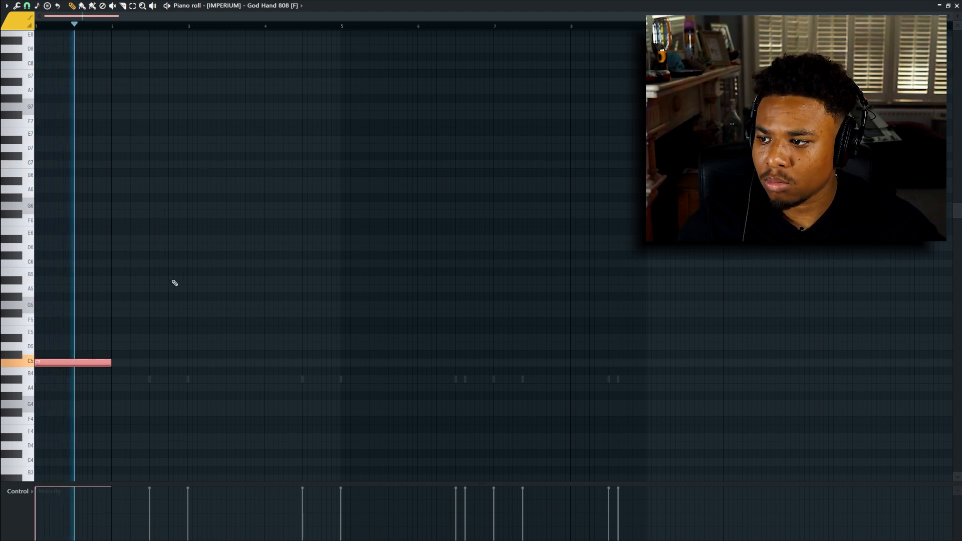
Step: Add a one-bar C5 808 note at bar 3 and a half-bar C#5 note starting halfway through bar 4
left_click(211, 360)
left_click(190, 364)
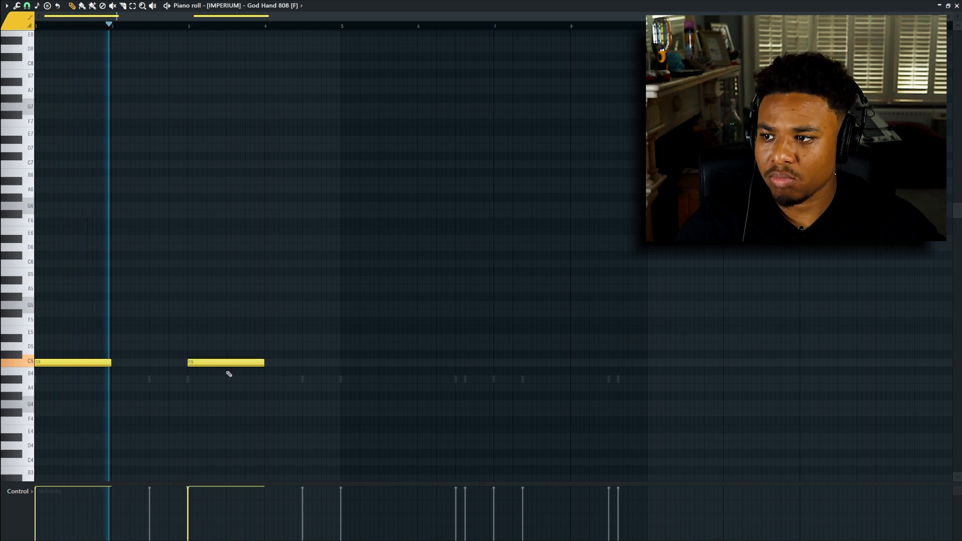
left_click(309, 354)
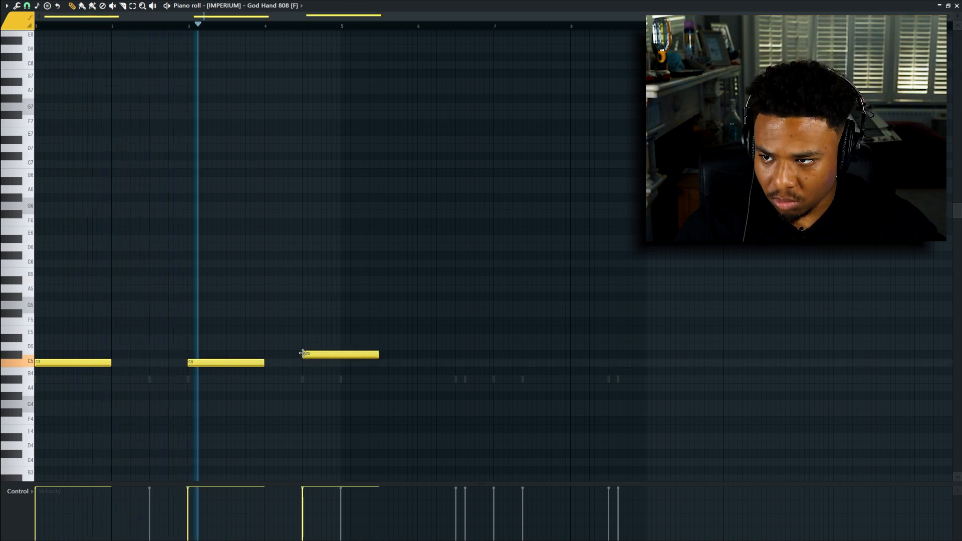
left_click_drag(377, 354, 356, 354)
Step: Duplicate the four-bar God Hand 808 pattern into bars 5 to 8 and deselect the notes
key("ctrl+a")
left_click_drag(77, 365, 385, 369)
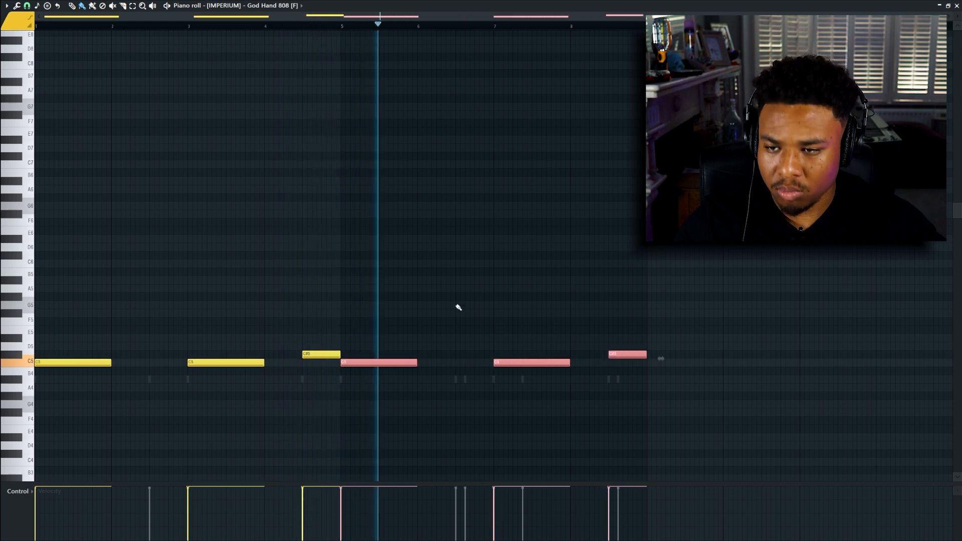
key("ctrl+d")
Step: Add a half-bar C5 808 note starting halfway through bar 6, with a matching D4 slide note beneath it
scroll(548, 408, "up", 3, "ctrl")
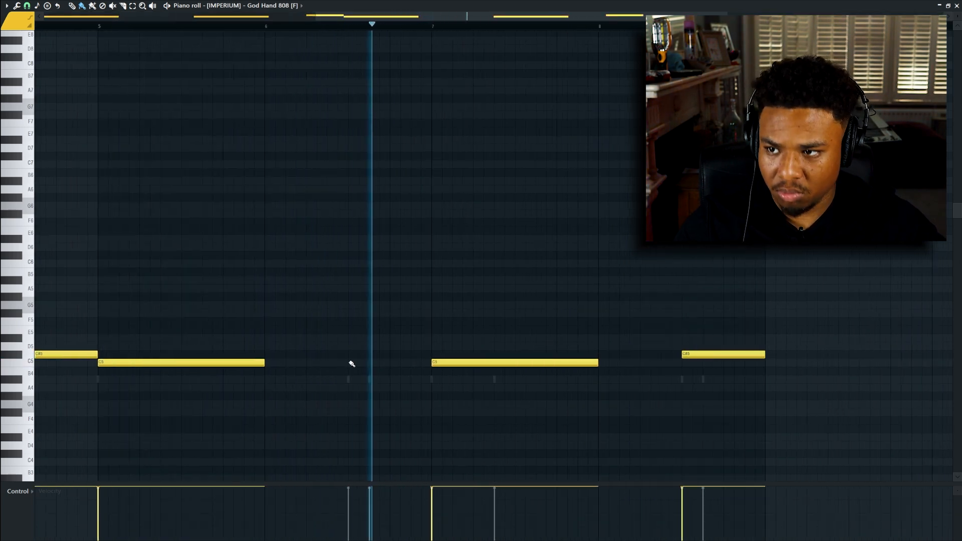
left_click(361, 354)
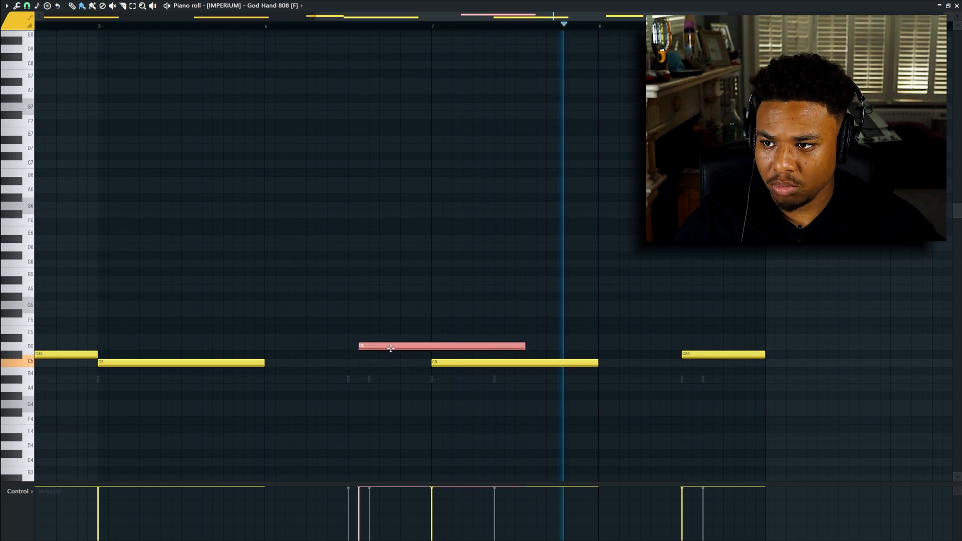
left_click_drag(393, 355, 378, 360)
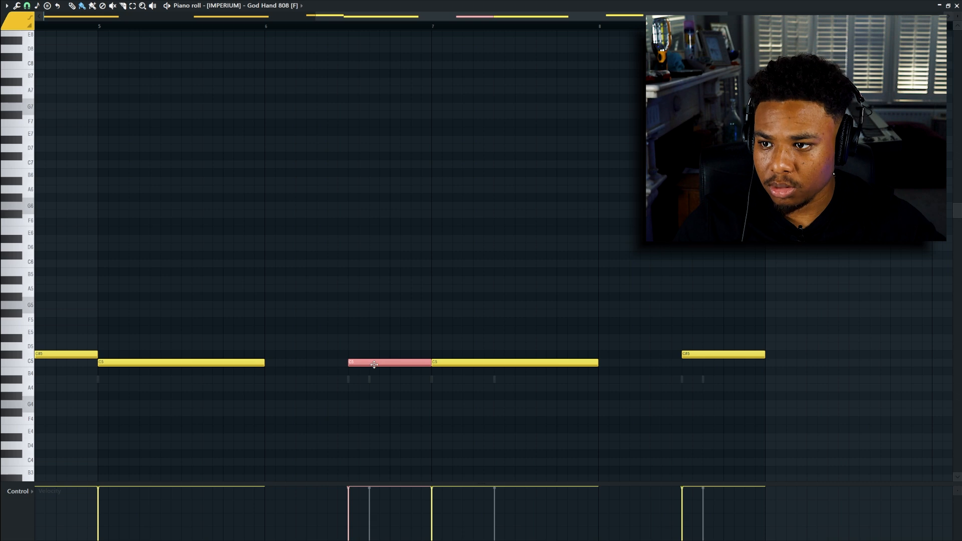
scroll(374, 365, "down", 2, "ctrl")
scroll(350, 304, "down", 2)
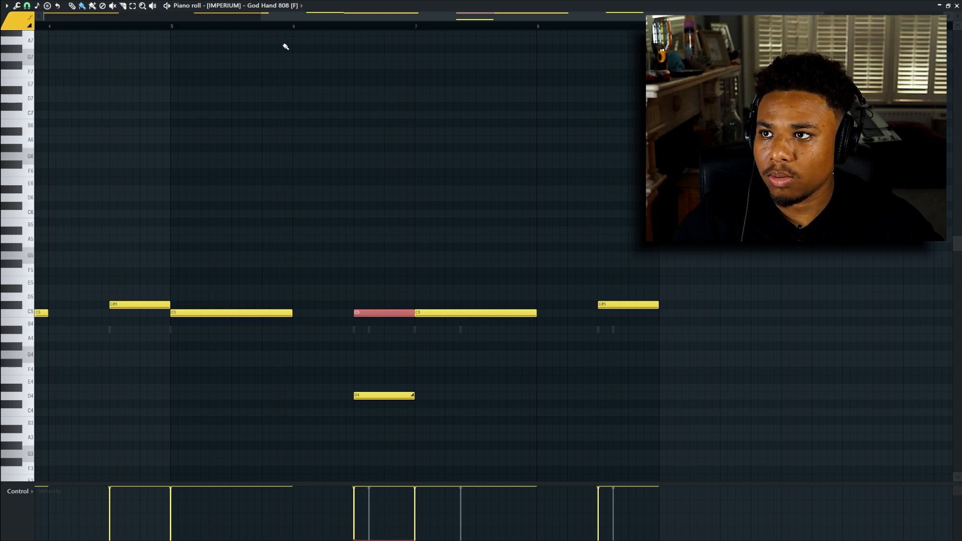
left_click(385, 178, "ctrl")
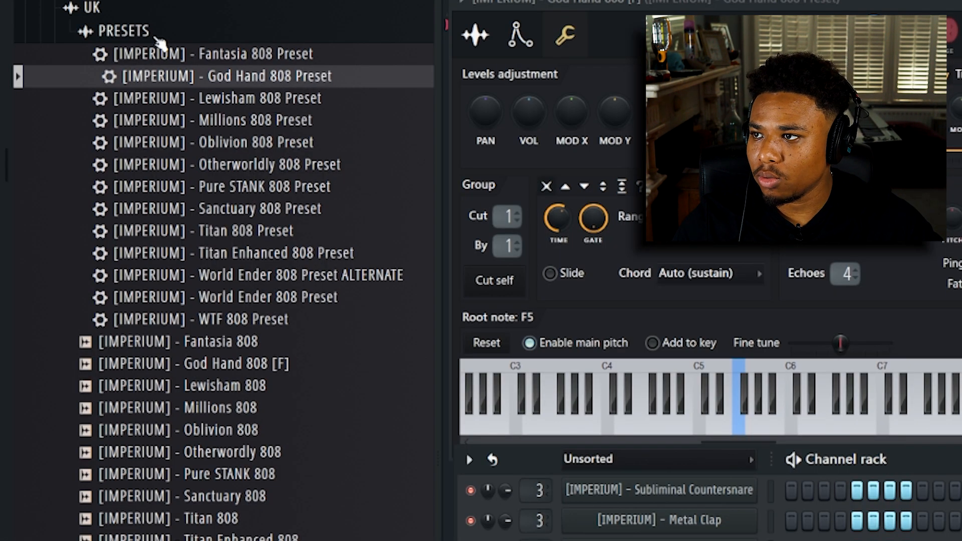
Step: Collapse the 808 presets folder and add the Filth sample from the z STASH folder to the channel rack
left_click(160, 36)
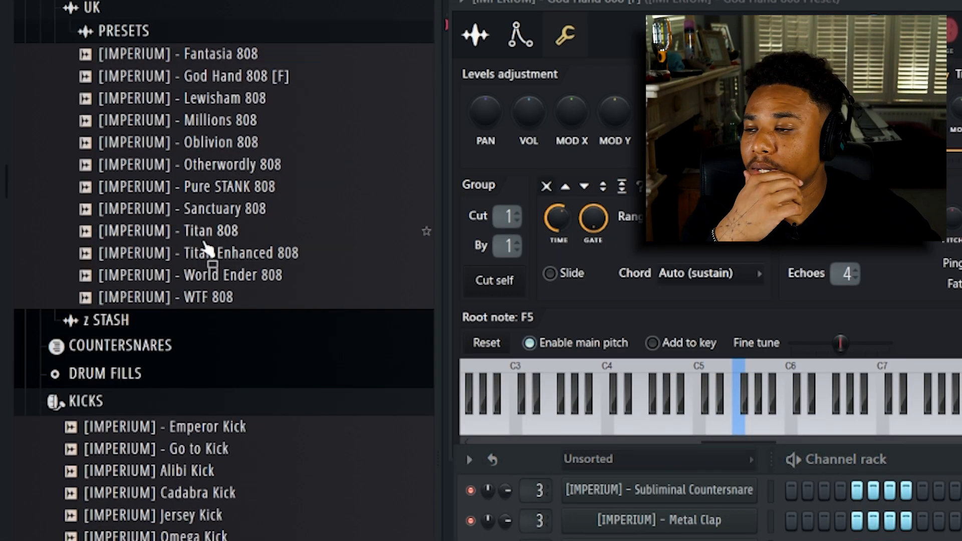
scroll(258, 361, "down", 3)
left_click(106, 187)
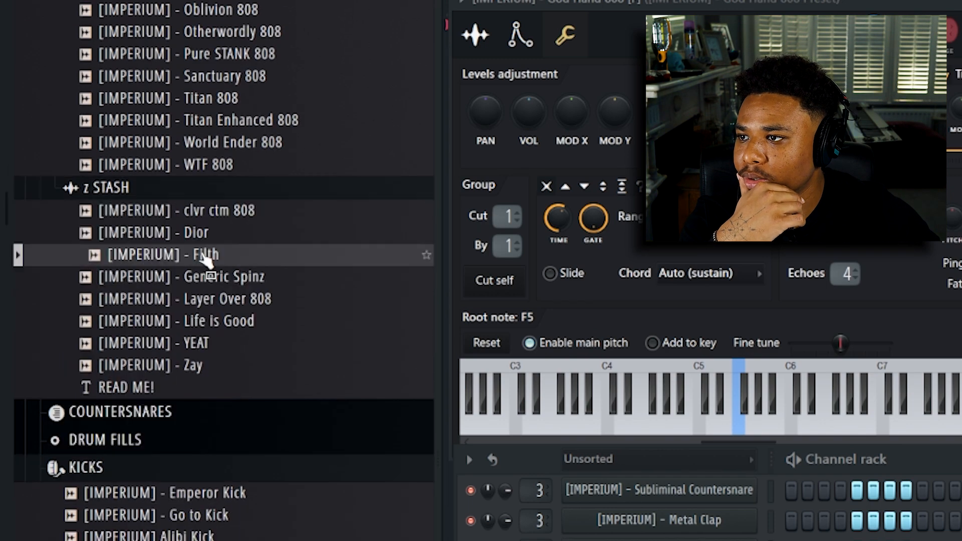
left_click_drag(201, 256, 791, 540)
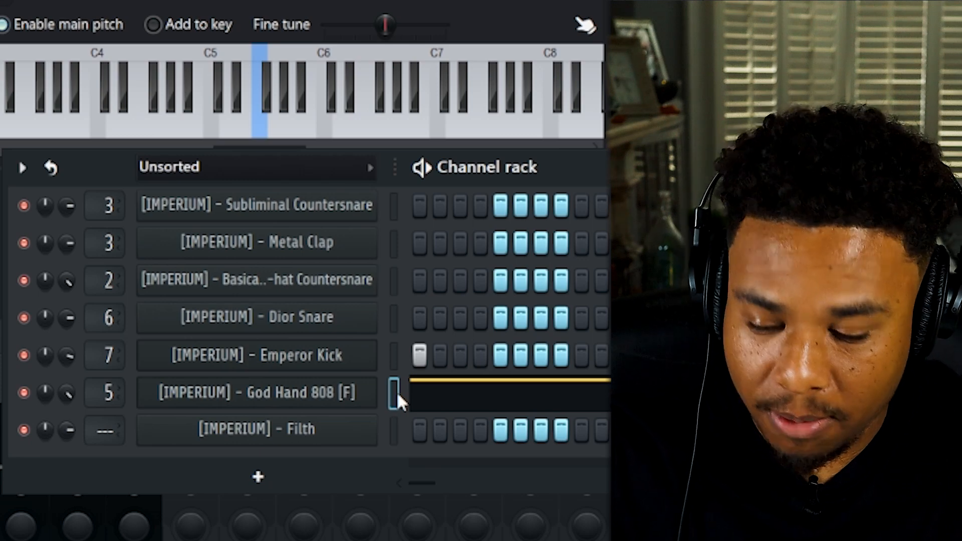
Step: Paste the God Hand 808 notes into Filth's piano roll and delete the half-bar C5 and D4 slide notes in bar 6
left_click(393, 427)
key("ctrl+v")
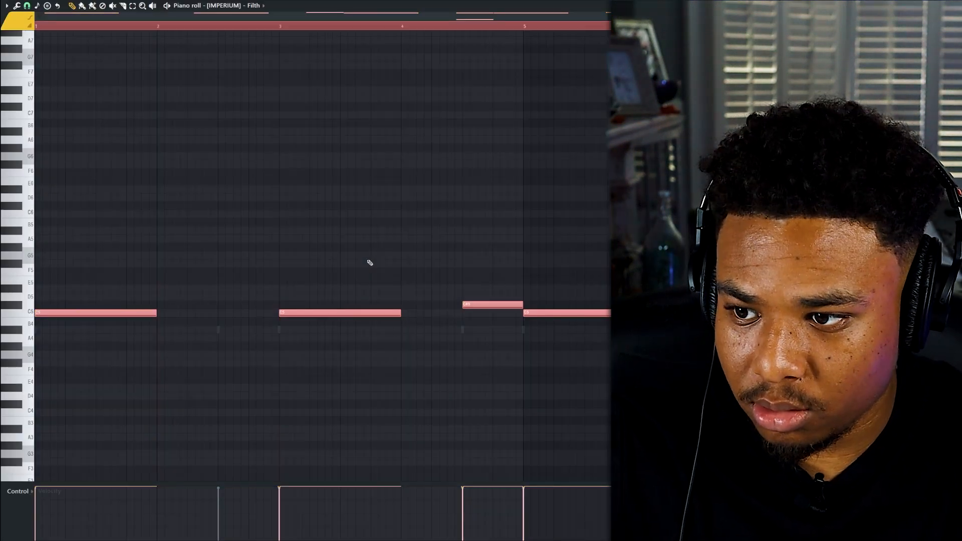
scroll(370, 263, "down", 2)
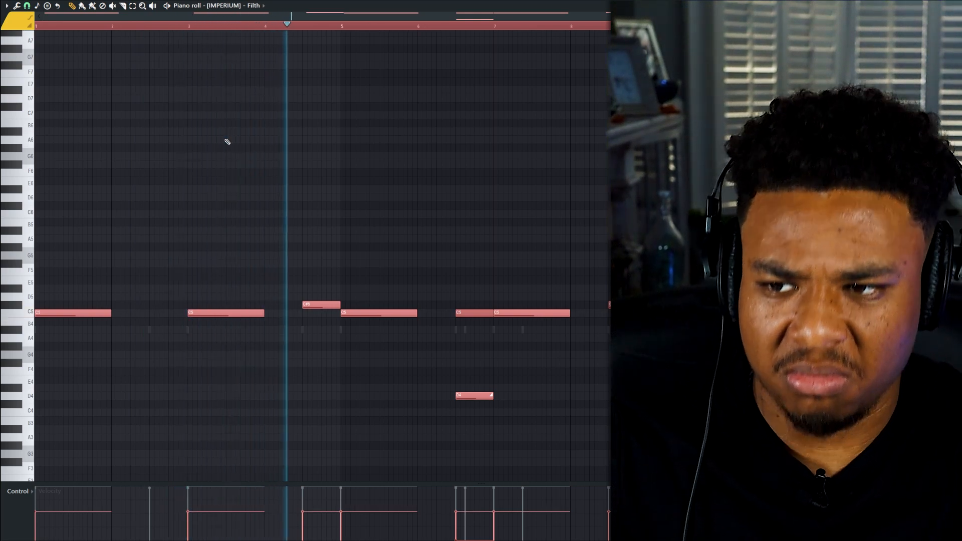
right_click(458, 313)
right_click(466, 395)
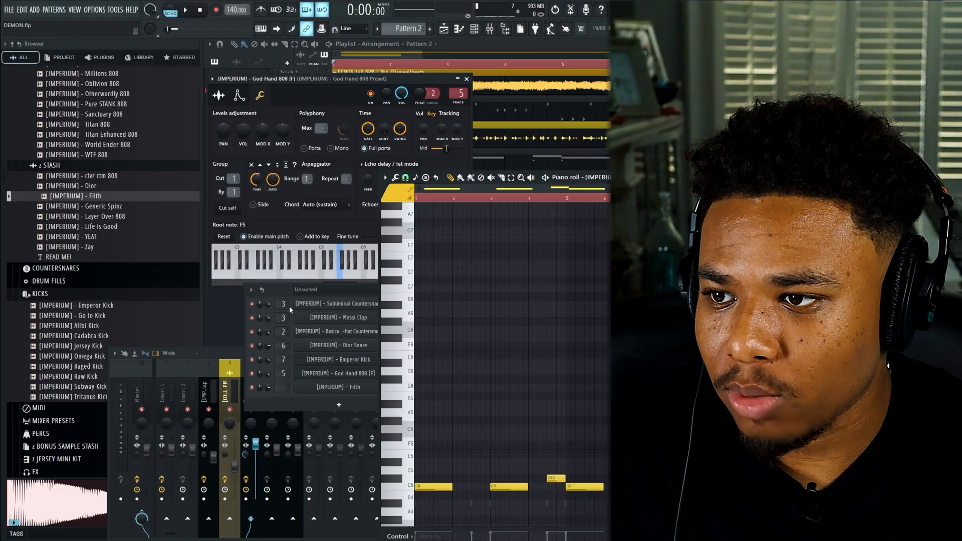
Step: Route Filth to mixer track 5 and clear the channel rack and piano roll away from its channel settings
left_click(290, 306)
left_click_drag(374, 309, 298, 268)
left_click_drag(576, 177, 617, 174)
left_click(30, 366)
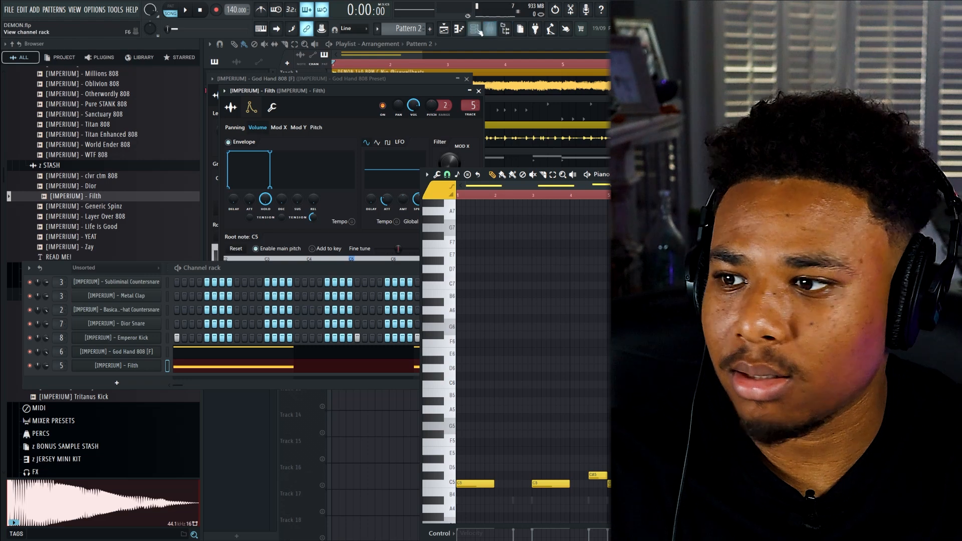
left_click(475, 28)
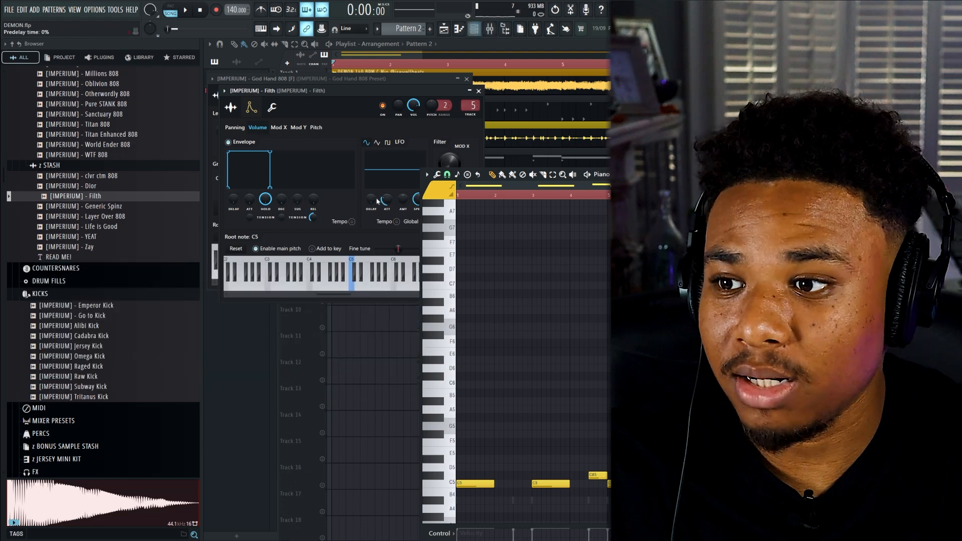
Step: Bring up the channel rack and replace the Emperor Kick channel's sample with Subway Kick from the KICKS folder
left_click(474, 29)
left_click_drag(351, 265, 546, 292)
scroll(94, 235, "up", 10)
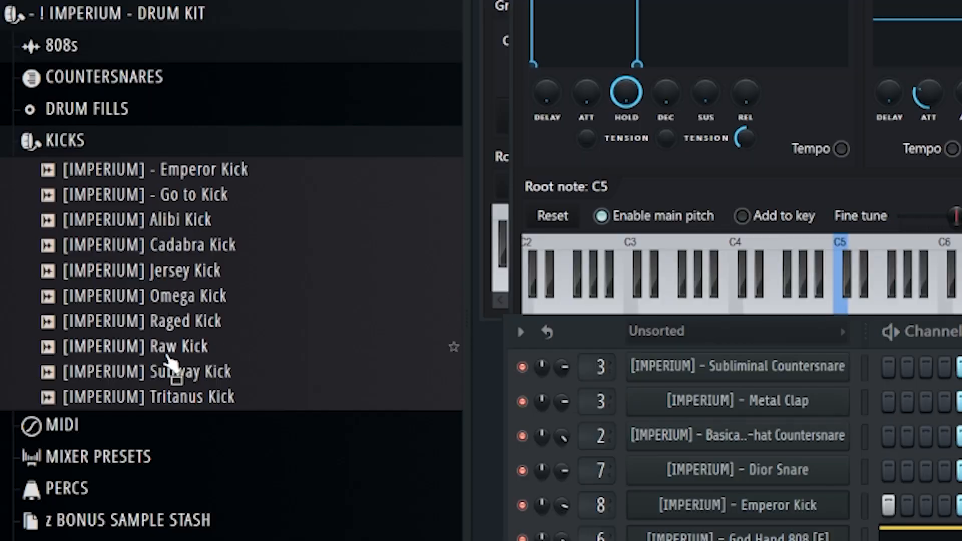
left_click(207, 379)
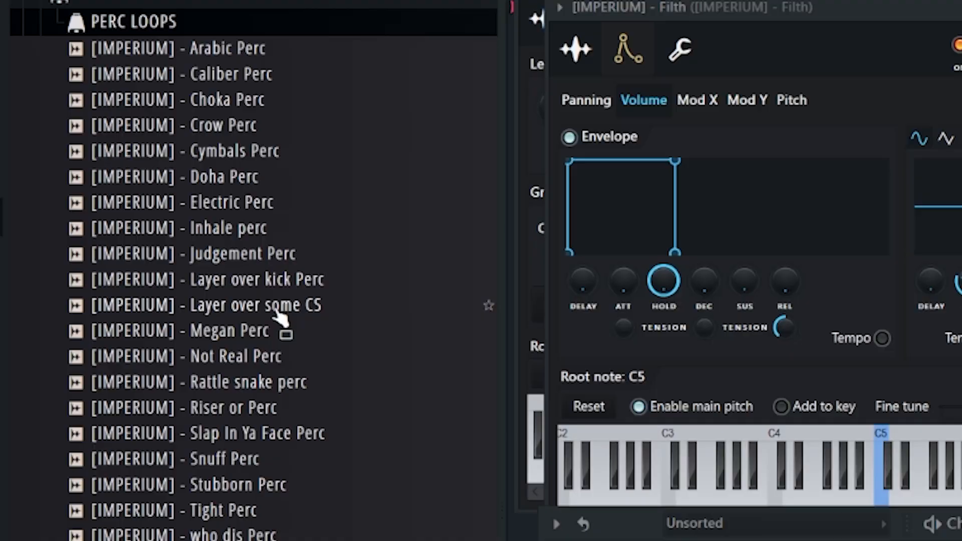
Step: Add Layer over kick Perc from the PERC LOOPS folder beneath Subway Kick and paste the kick's notes into its piano roll
left_click_drag(273, 282, 300, 384)
right_click(384, 405)
left_click(394, 401)
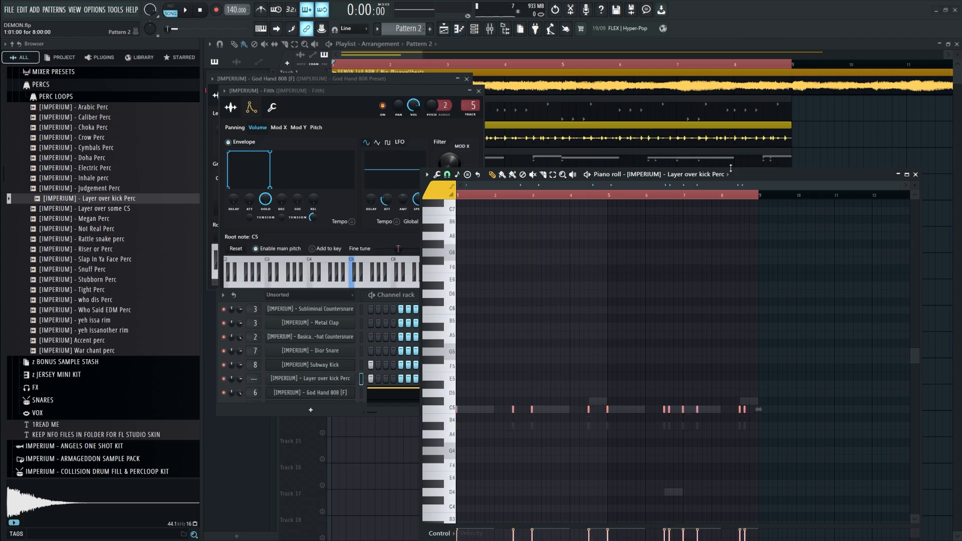
Step: Play the pattern with the Layer over kick Perc notes, close the piano roll and show the mixer
left_click_drag(729, 162, 683, 77)
key("space")
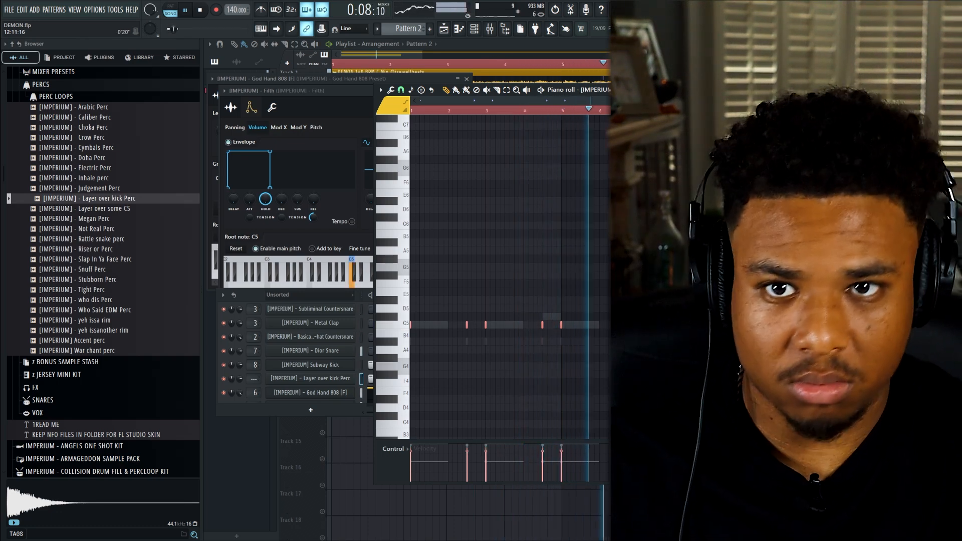
left_click(473, 72)
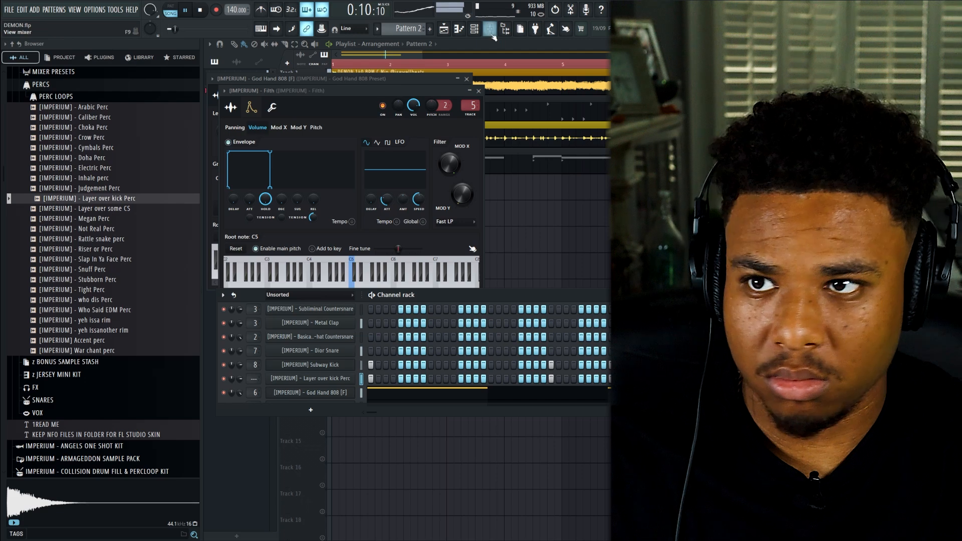
key("F9")
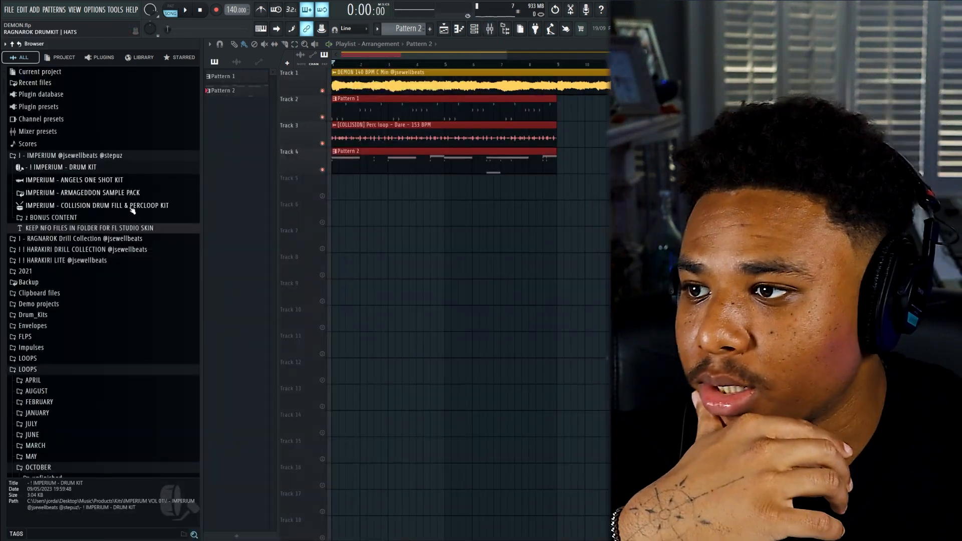
Step: Audition the COLLISION kit's drum fills and place Vengeance Fill 143 BPM on Track 5 at bar 7
left_click(190, 206)
left_click(83, 221)
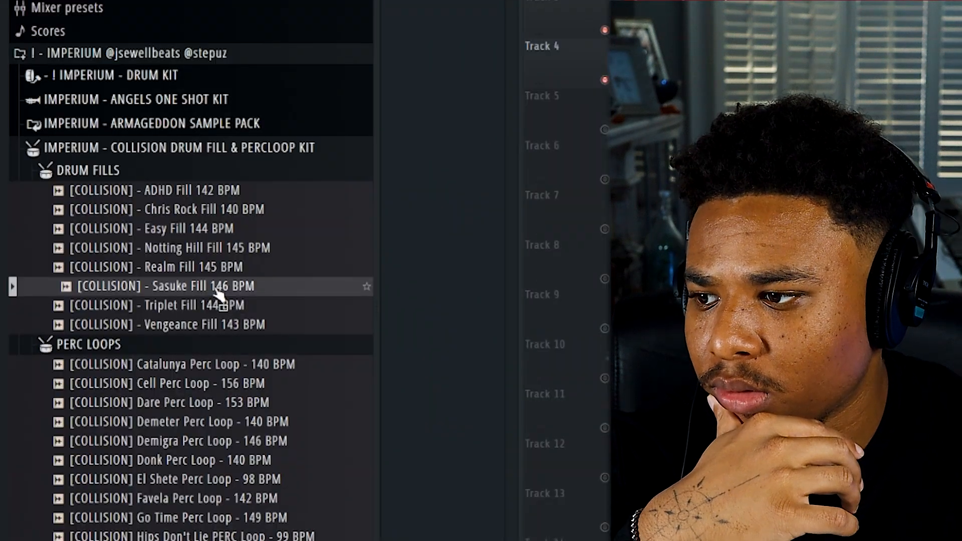
key("Up")
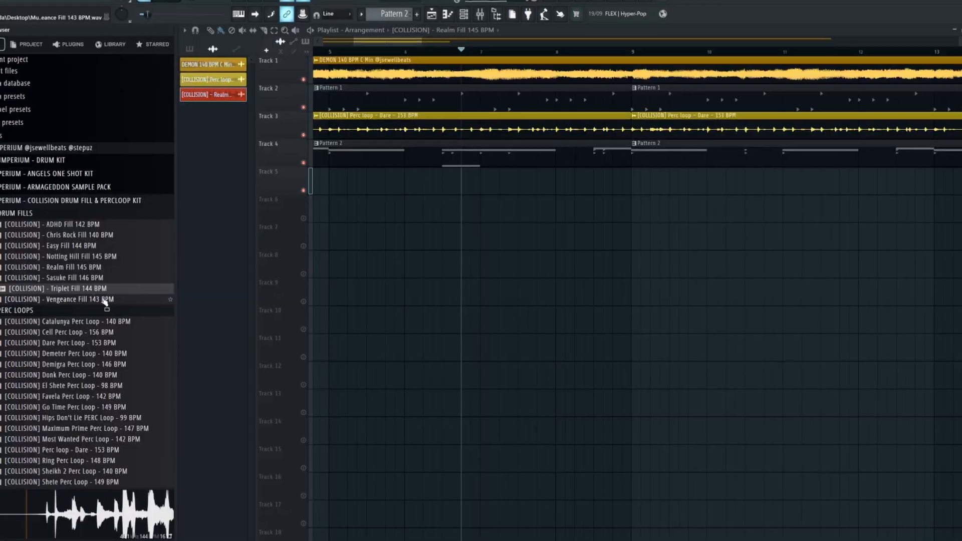
left_click(114, 298)
left_click_drag(113, 298, 544, 181)
key("space")
Step: Lower the channel volume of the Vengeance Fill clip and close its settings
double_click(534, 180)
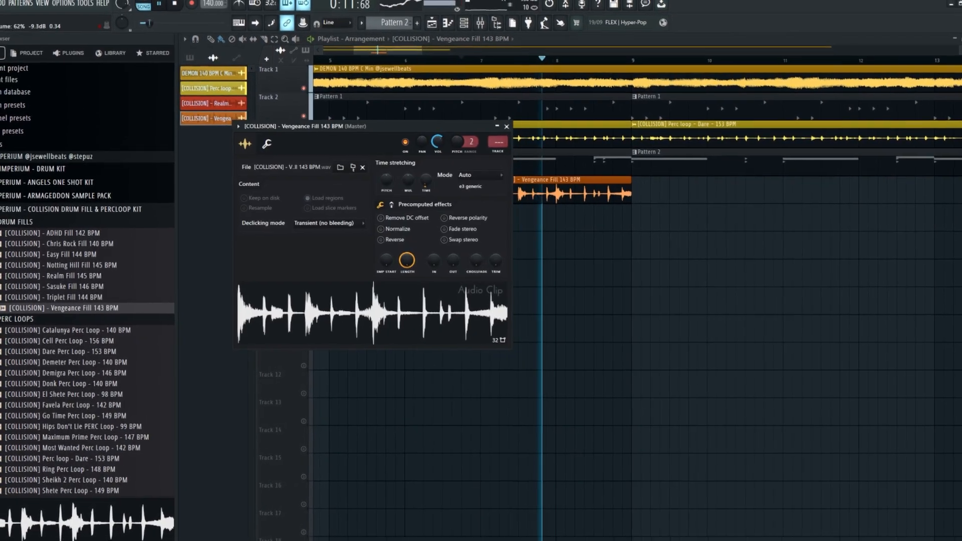
scroll(676, 264, "down", 5)
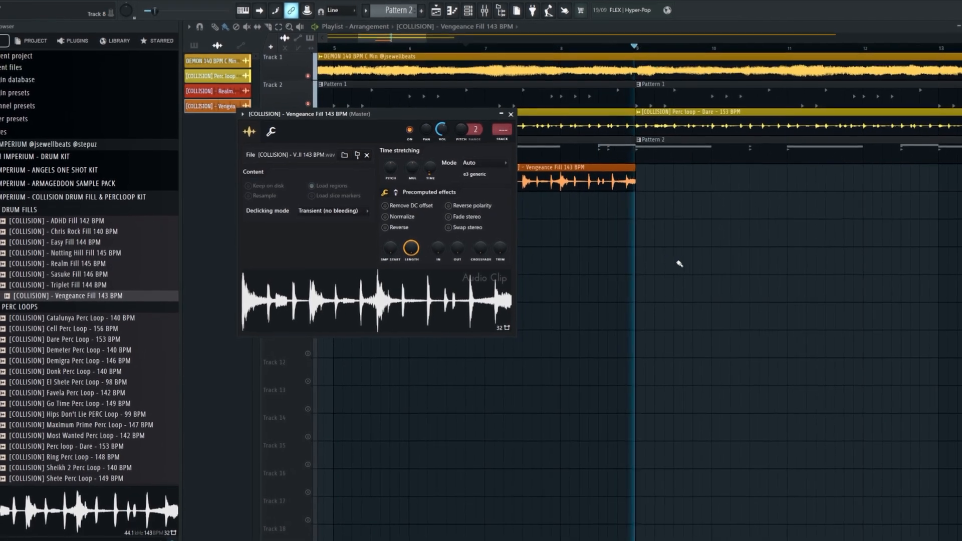
left_click(501, 115)
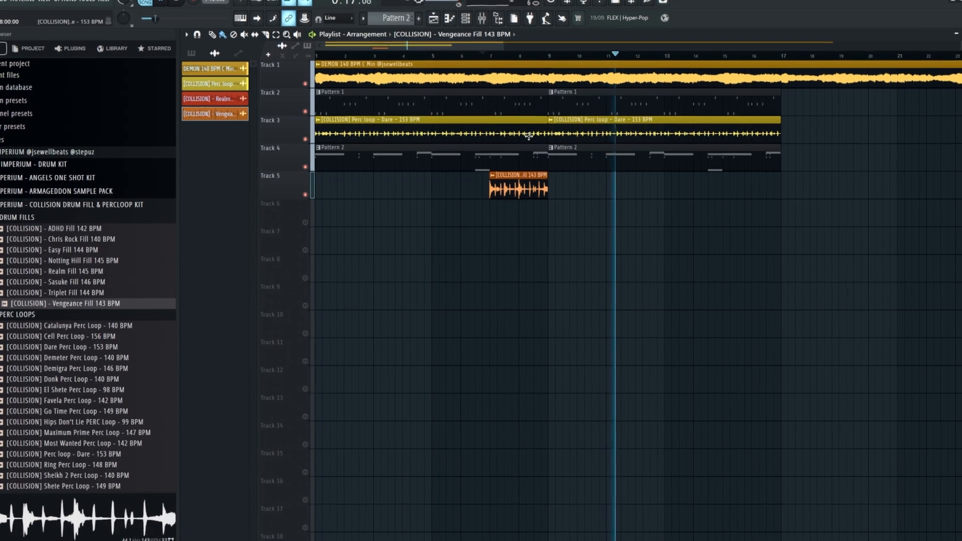
Step: Save the DEMON.flp project
scroll(545, 153, "down", 5)
scroll(549, 140, "up", 3)
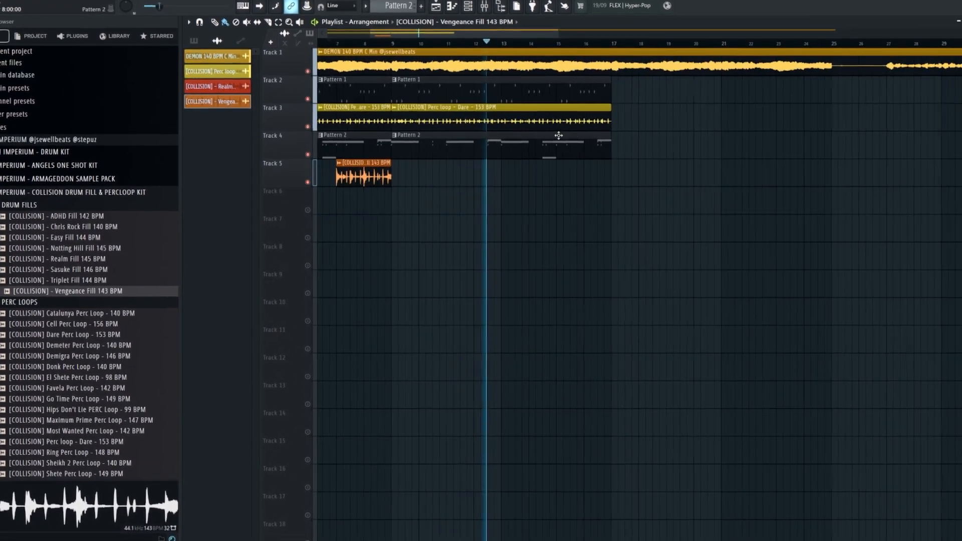
left_click(10, 10)
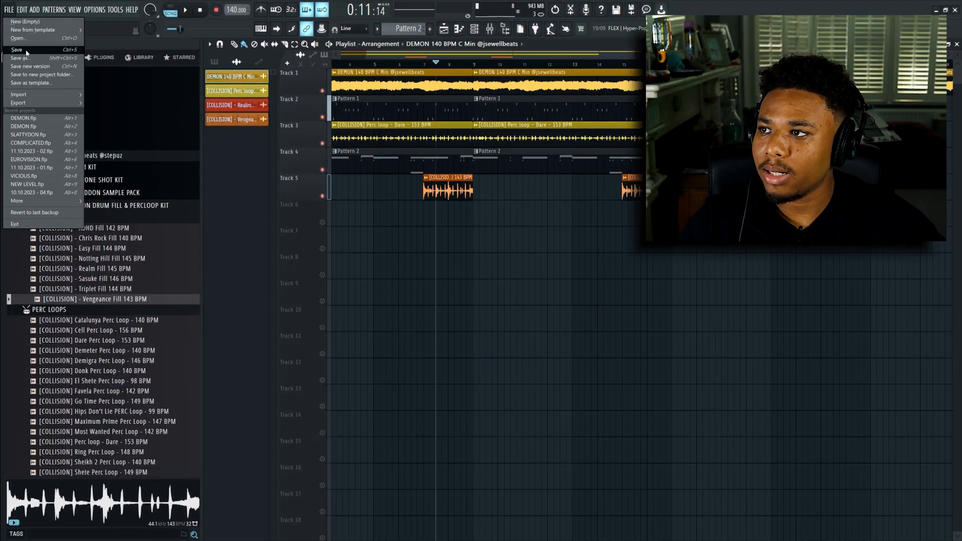
left_click(16, 50)
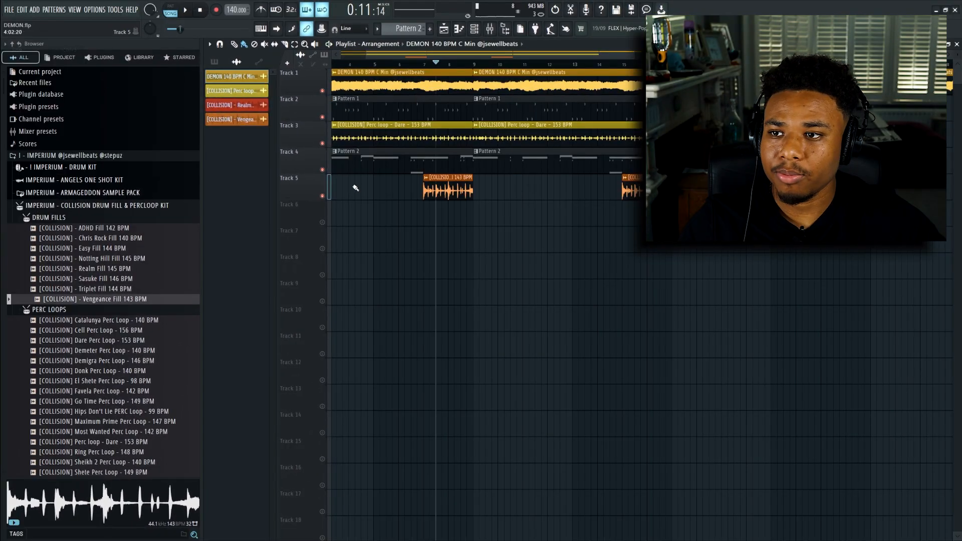
Step: Place the FX - NONE sample from the starred files on Track 6 at bar 10 and raise its pitch
left_click(64, 216)
left_click(180, 57)
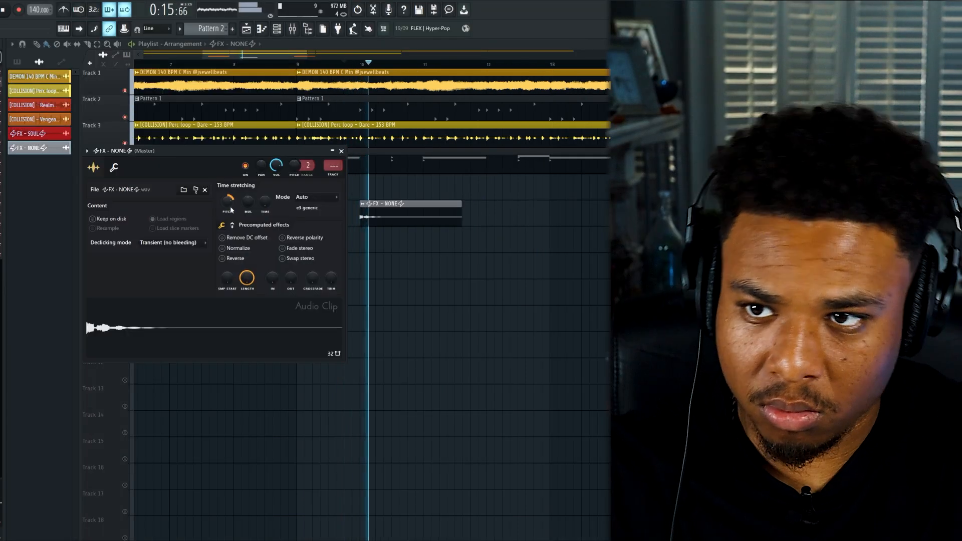
key("space")
Step: Route FX - NONE to mixer track 9 and load the VOX Preset Stock Plugins mixer preset on that track
key("space")
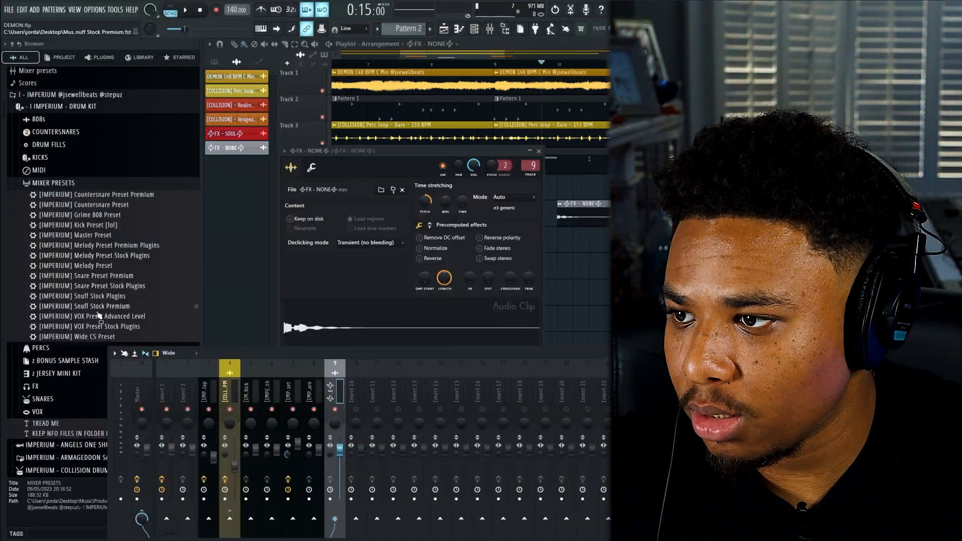
left_click_drag(114, 328, 340, 393)
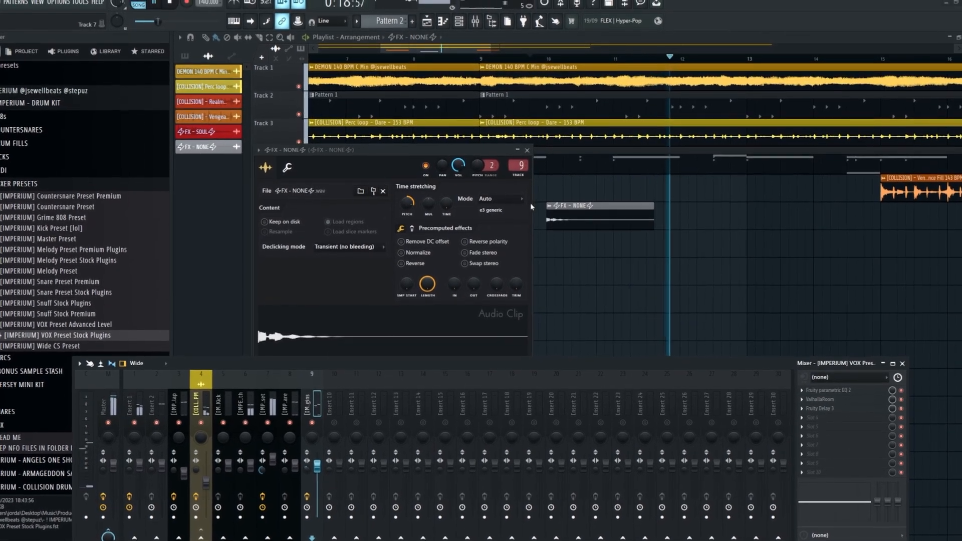
key("Escape")
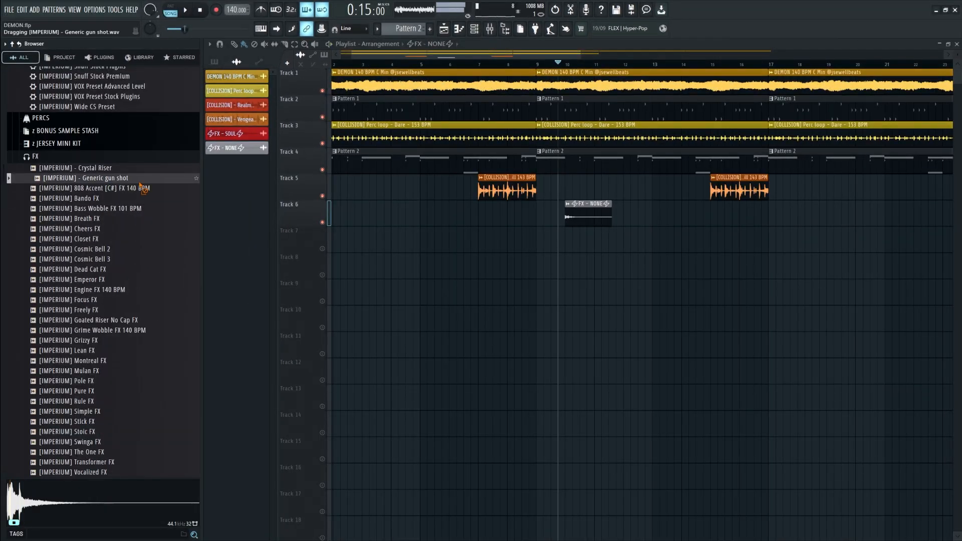
Step: Place the Generic gun shot FX on Track 7 at bar 9 and pan it 20% right
left_click_drag(540, 248, 541, 249)
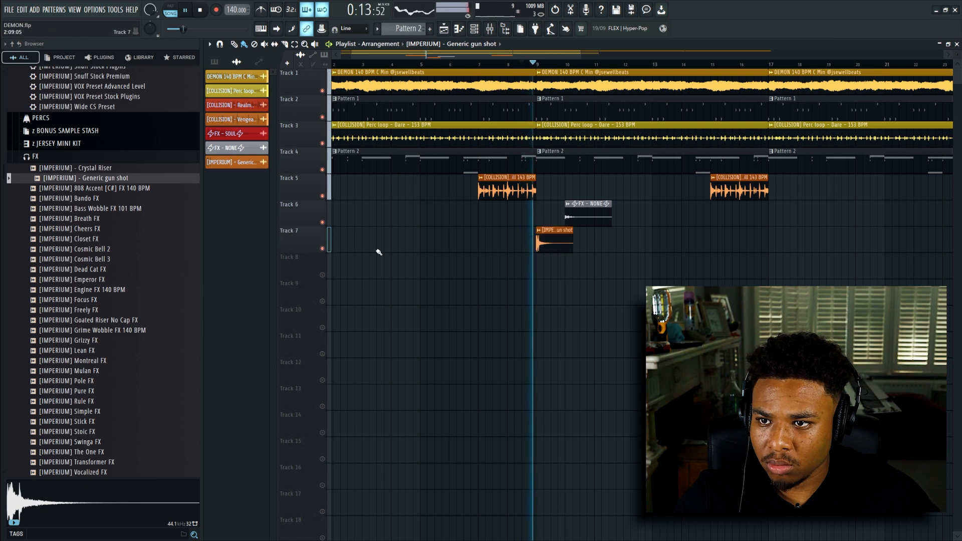
double_click(549, 241)
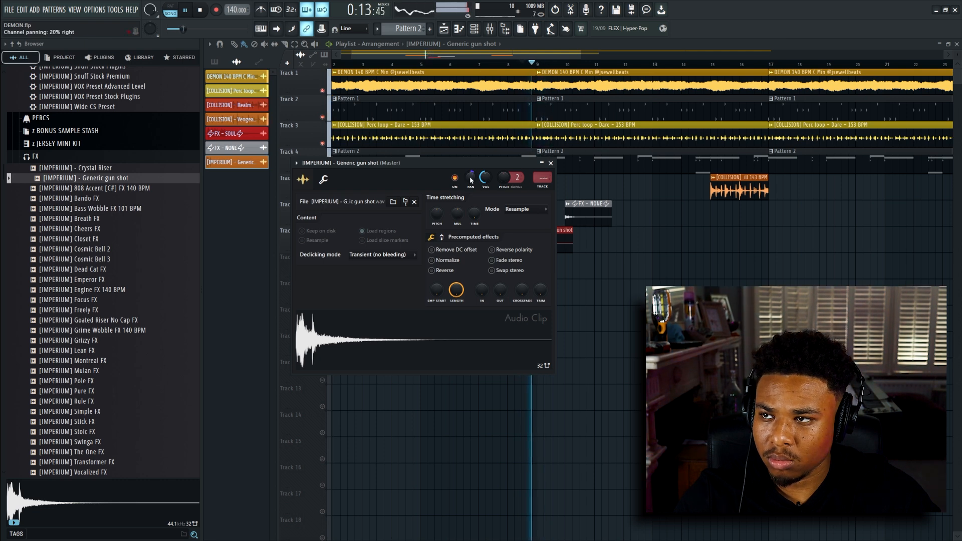
key("Escape")
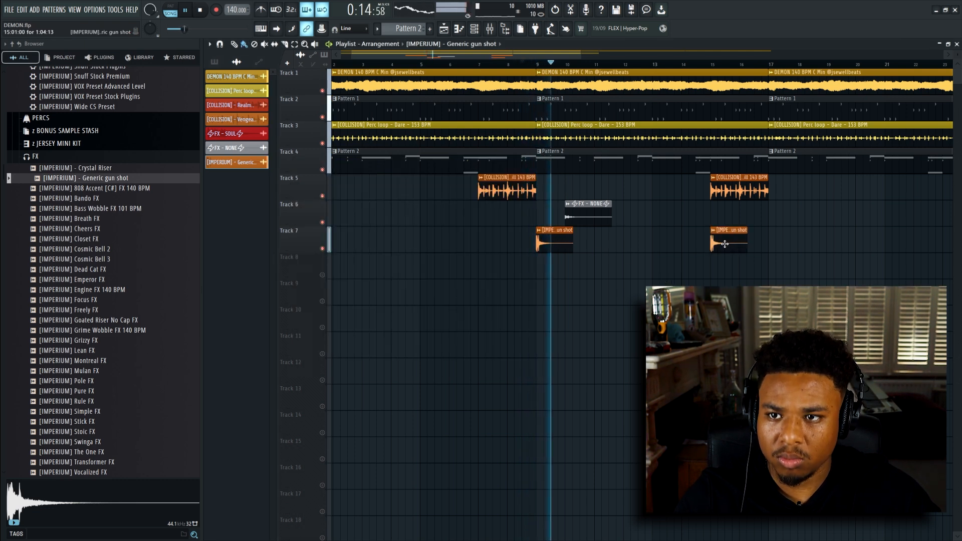
Step: Add a second Generic gun shot on Track 7 at bar 17 and move the FX - NONE clip on Track 6 to bar 13
left_click(784, 246)
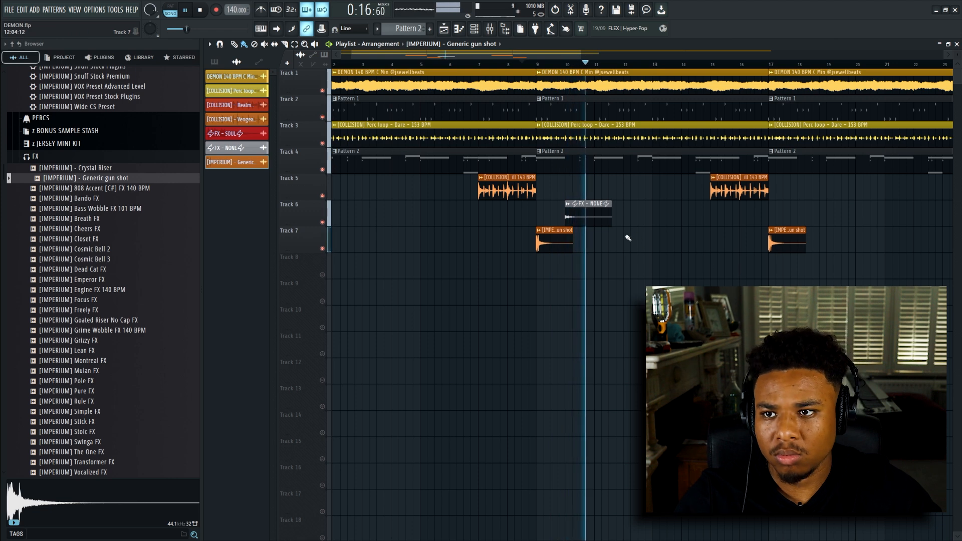
left_click_drag(595, 217, 676, 220)
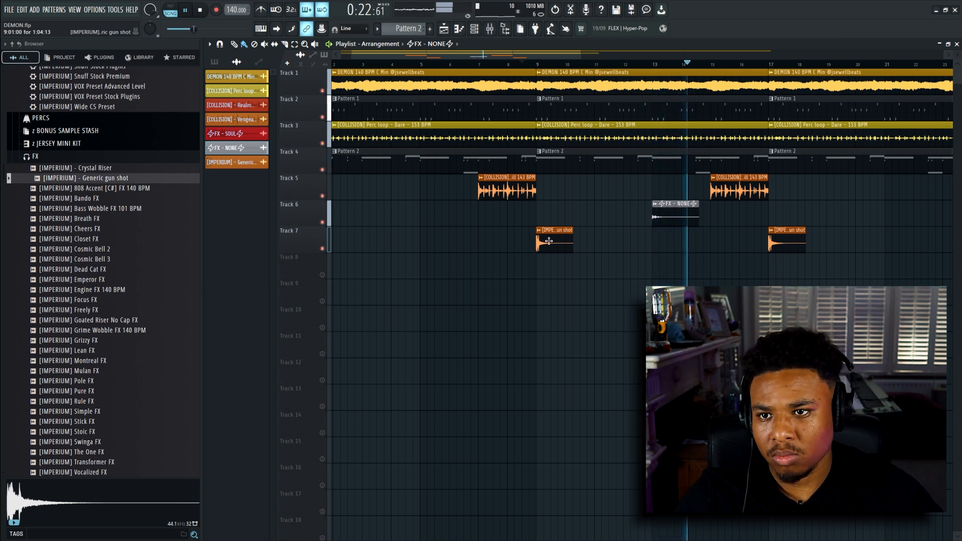
scroll(549, 241, "up", 4)
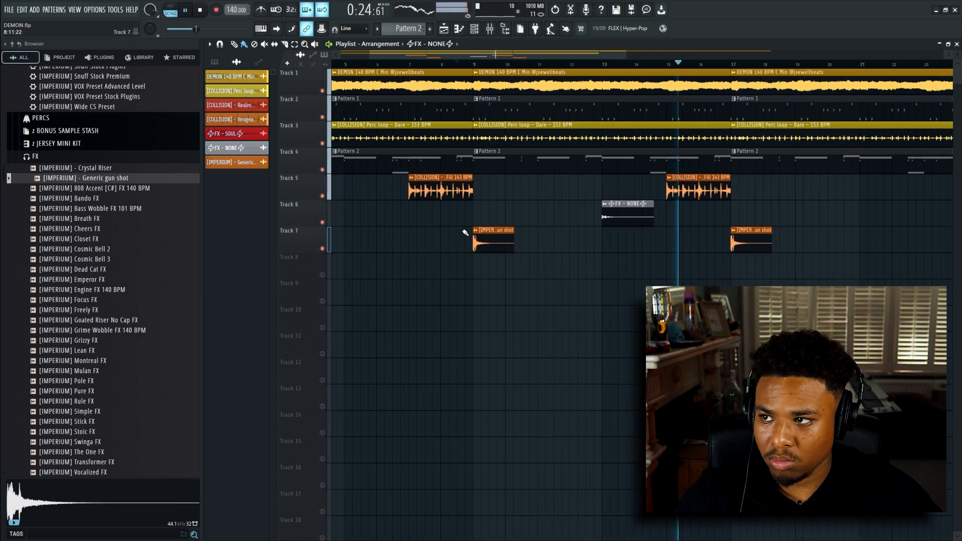
scroll(465, 233, "down", 2)
Step: Split Pattern 2 by channel and place the Subway Kick, Layer over kick Perc, God Hand 808 and Filth patterns on Tracks 4 to 7 from bar 1
double_click(635, 187)
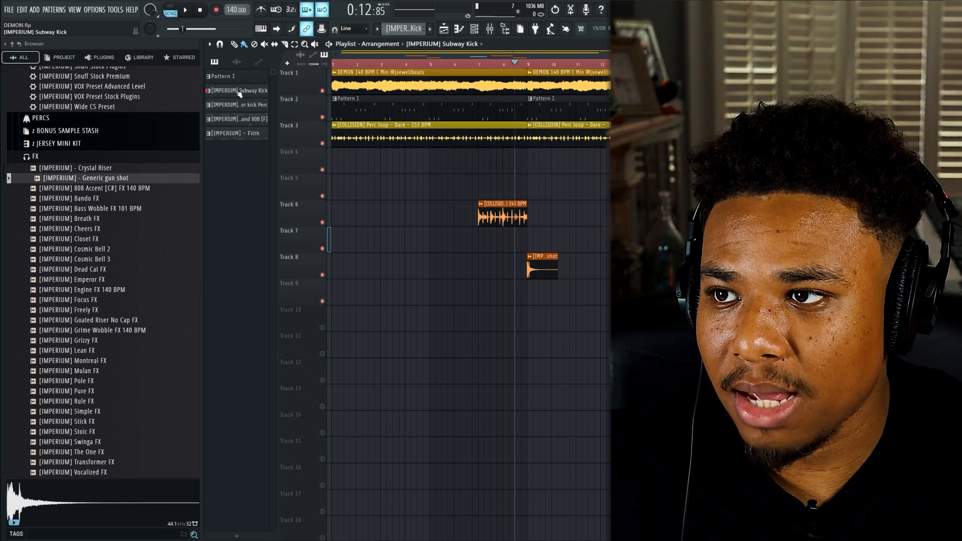
left_click_drag(240, 94, 326, 168)
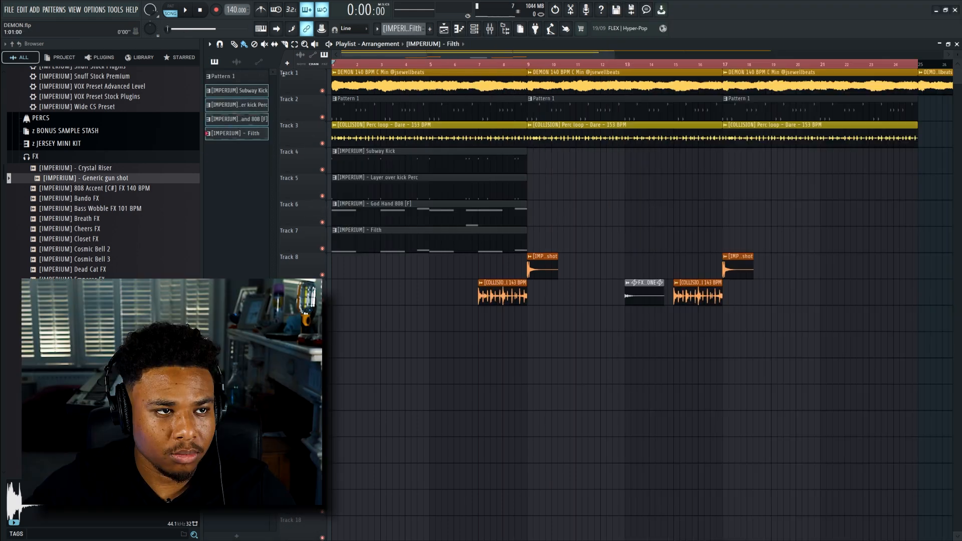
key("space")
Step: Duplicate the four kick, perc and 808 patterns to bar 9 and add a Generic gun shot on Track 8 at bar 1
left_click_drag(553, 165, 346, 241)
left_click_drag(357, 181, 549, 184)
left_click(541, 266)
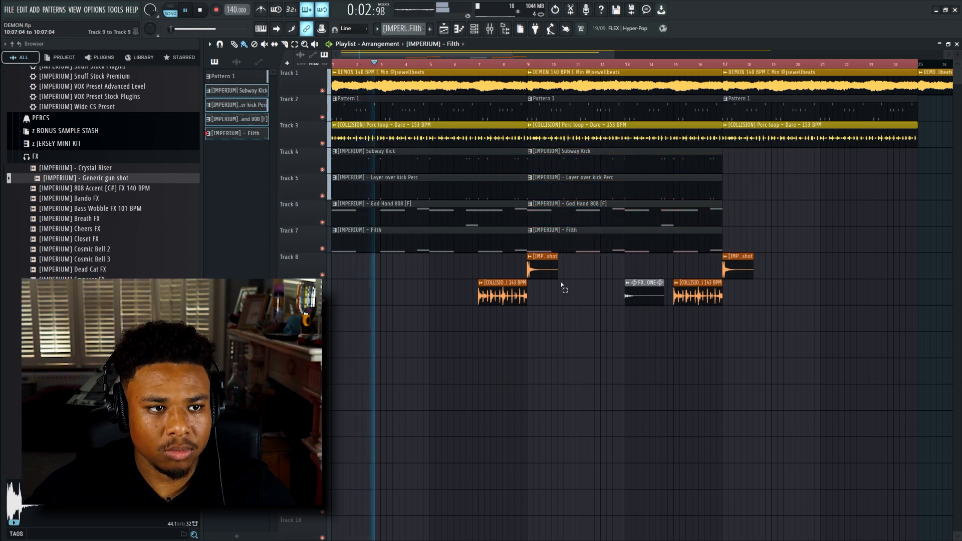
left_click(346, 268)
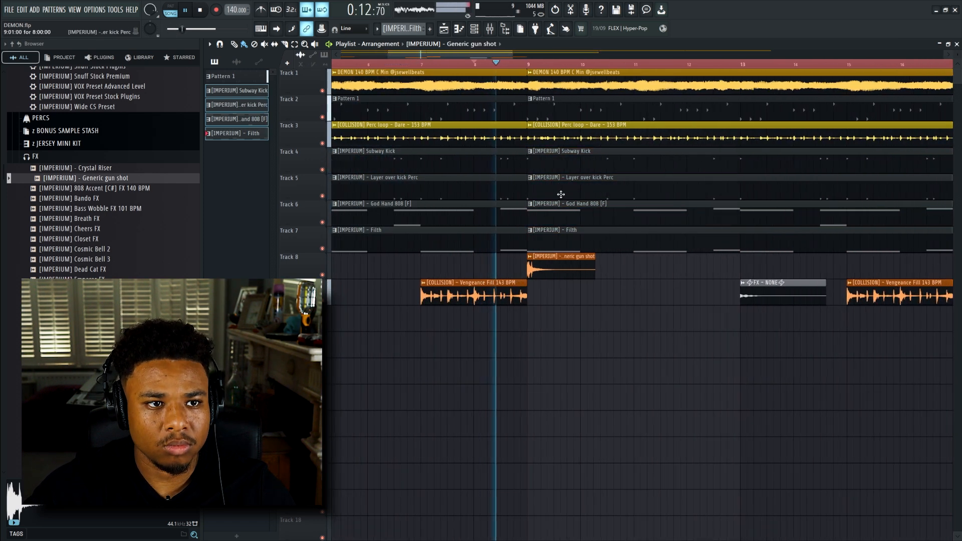
Step: Trim the starts of the bar 9 Layer over kick Perc and God Hand 808 clips to bar 10, Filth to 10:05 and Subway Kick slightly further
left_click_drag(561, 194, 581, 196)
key("space")
key("space")
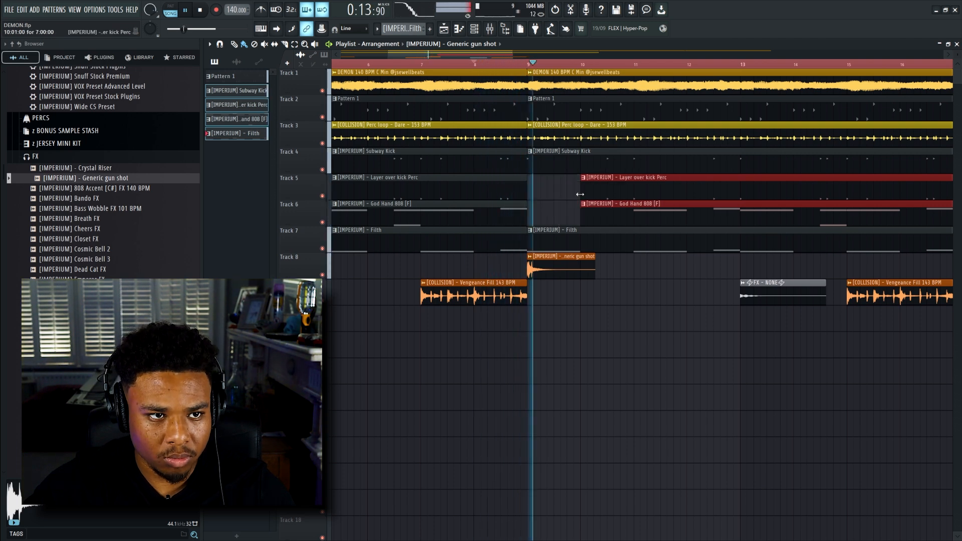
left_click_drag(528, 240, 594, 241)
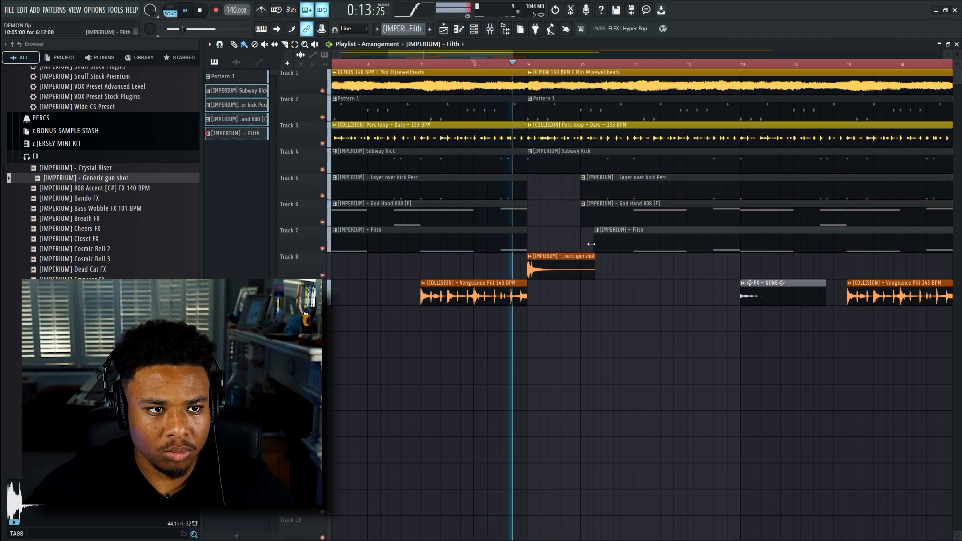
left_click_drag(528, 162, 600, 161)
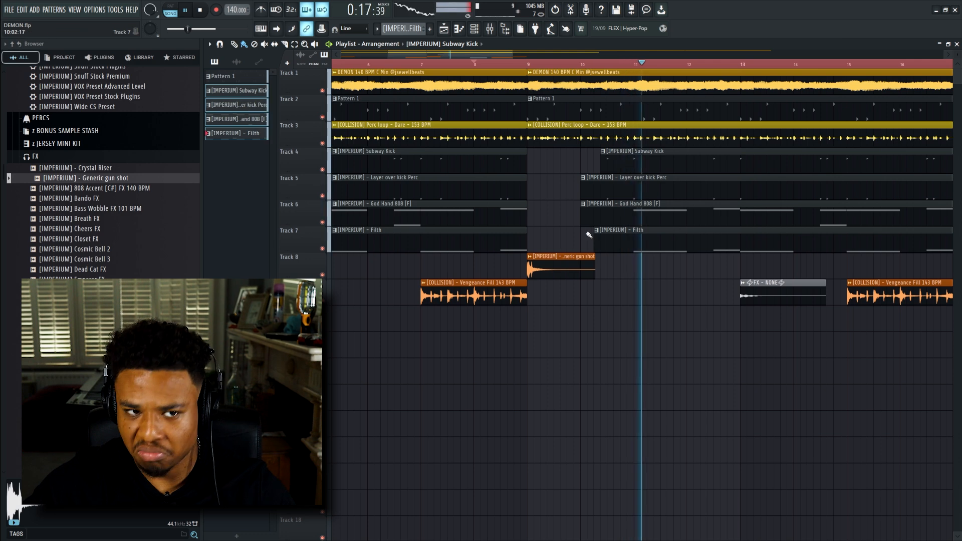
Step: Add the Crystal Riser FX to Track 9 and position it to run from bar 10 to bar 11
scroll(561, 229, "down", 3)
left_click_drag(95, 168, 565, 296)
scroll(577, 296, "up", 3)
left_click(492, 67)
scroll(595, 262, "up", 3)
left_click(595, 262)
key("ctrl+z")
left_click_drag(601, 288, 641, 288)
Step: Pan the Crystal Riser clip 11% left and close its channel settings
double_click(640, 288)
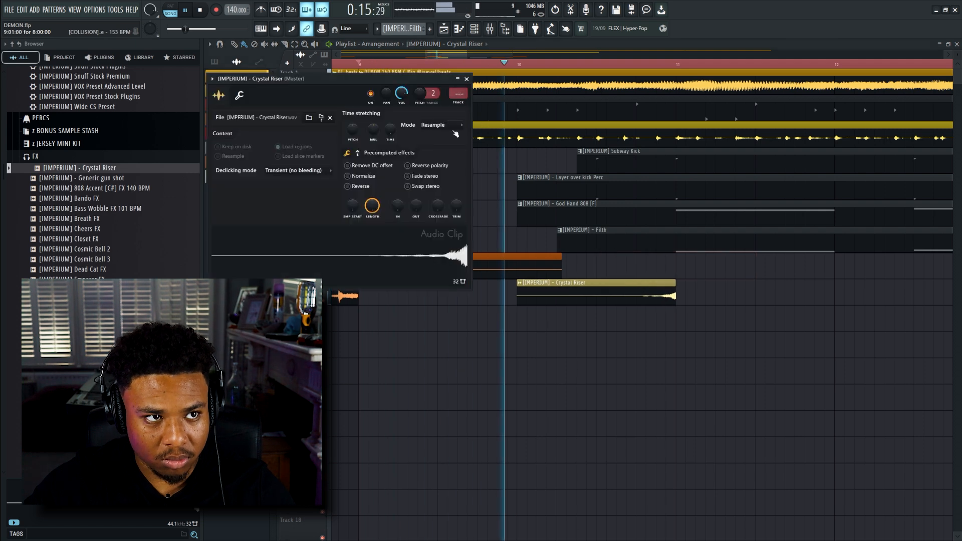
left_click_drag(386, 94, 386, 104)
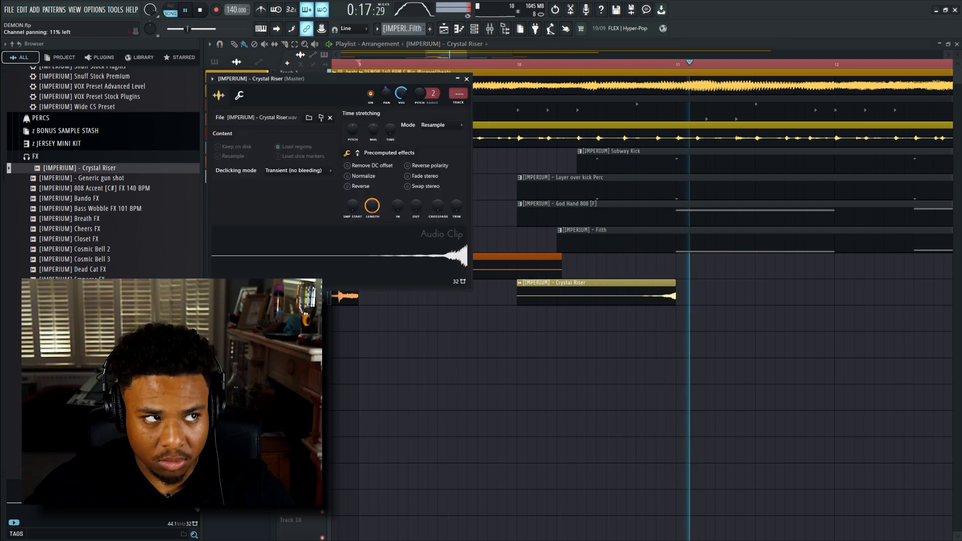
key("Escape")
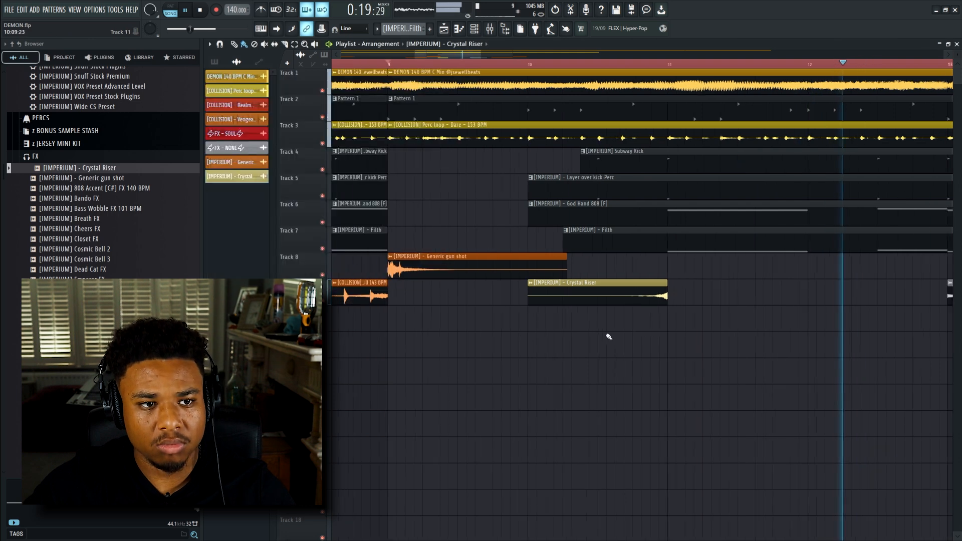
scroll(608, 325, "down", 5)
scroll(682, 264, "down", 3)
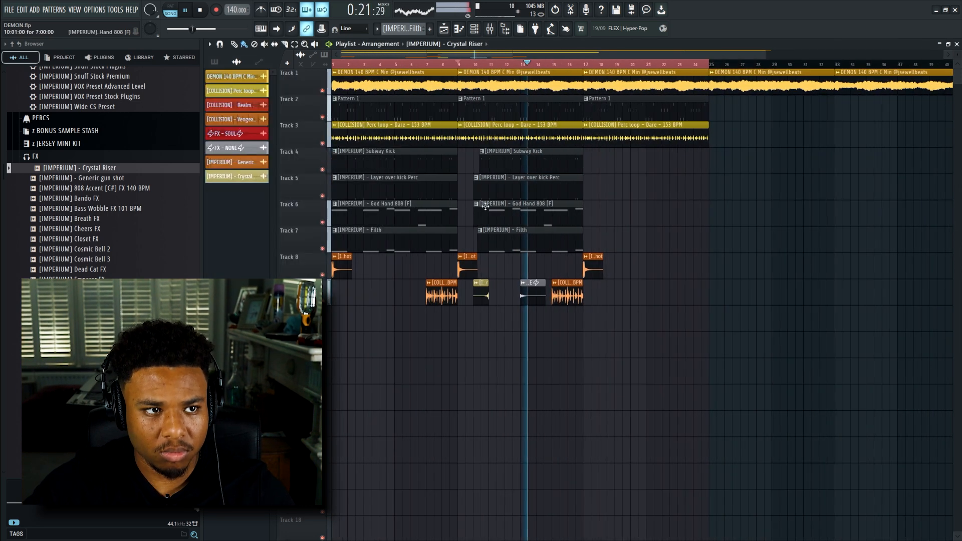
Step: Duplicate the four Subway Kick, Layer over kick Perc, God Hand 808 and Filth patterns from bar 1 to bar 17
left_click_drag(443, 149, 330, 275)
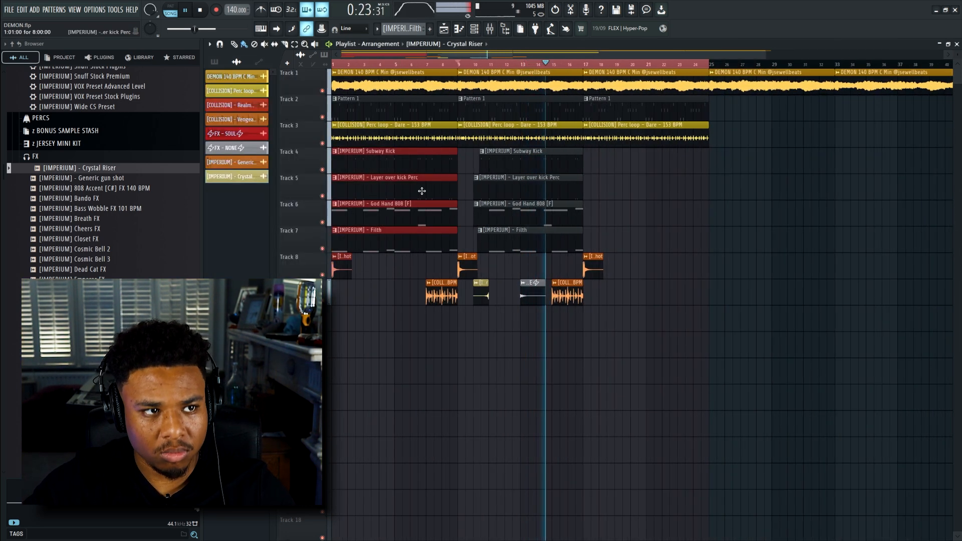
left_click_drag(362, 171, 615, 168)
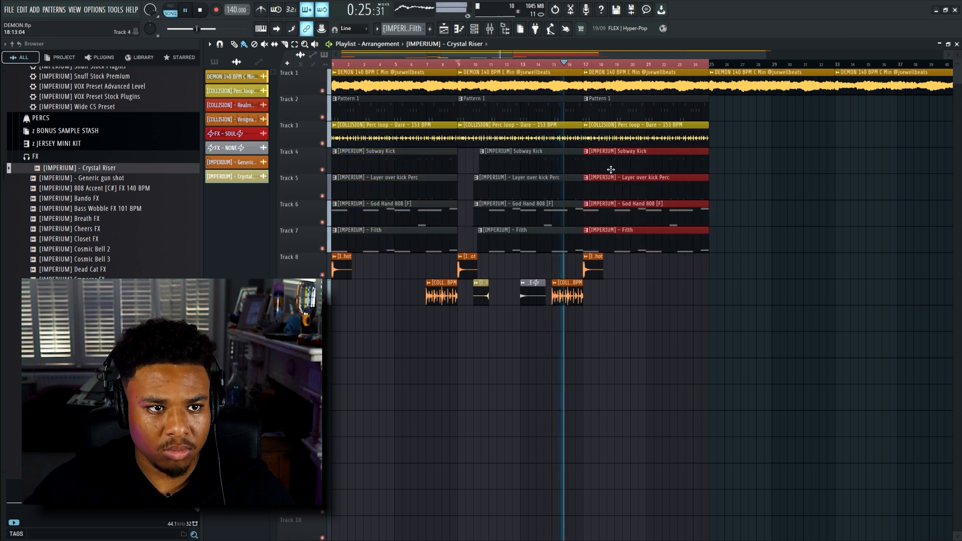
scroll(577, 261, "up", 2)
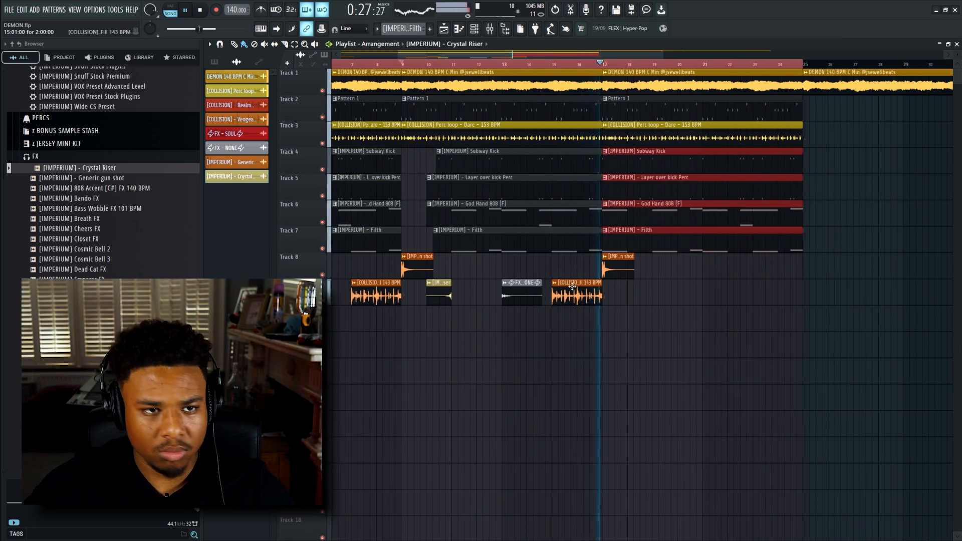
scroll(576, 260, "down", 2)
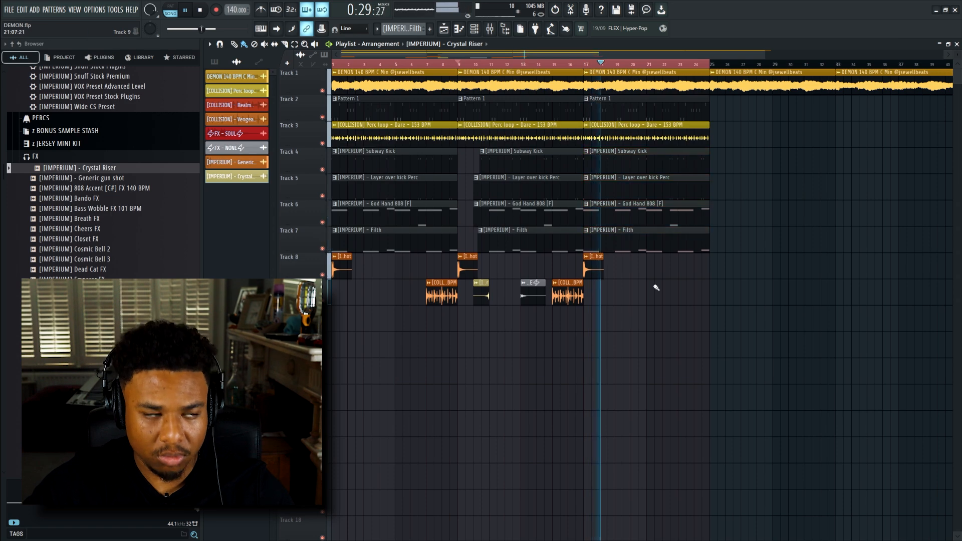
scroll(651, 288, "up", 2)
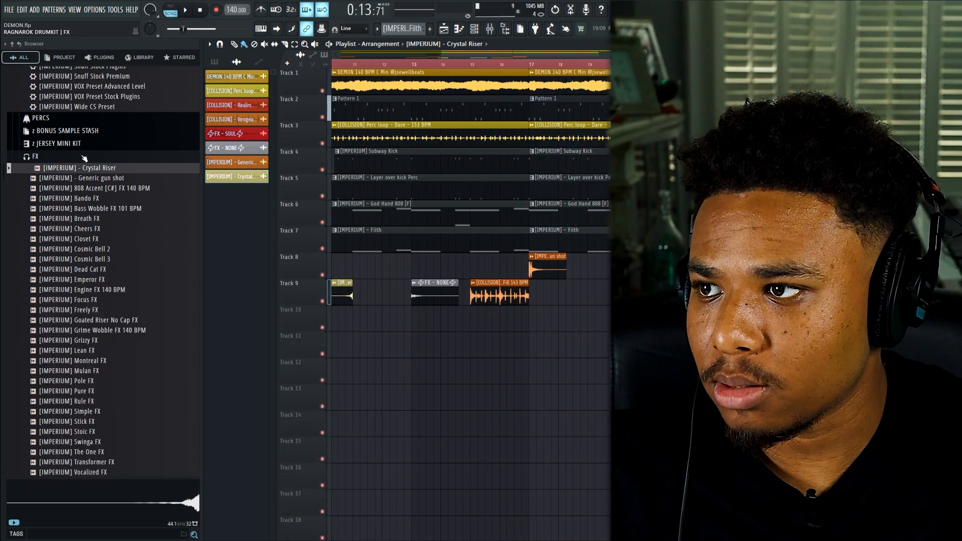
Step: Audition the IMPERIUM kit's VOX samples and place Honor Vox on Track 9 at bar 18
left_click(84, 157)
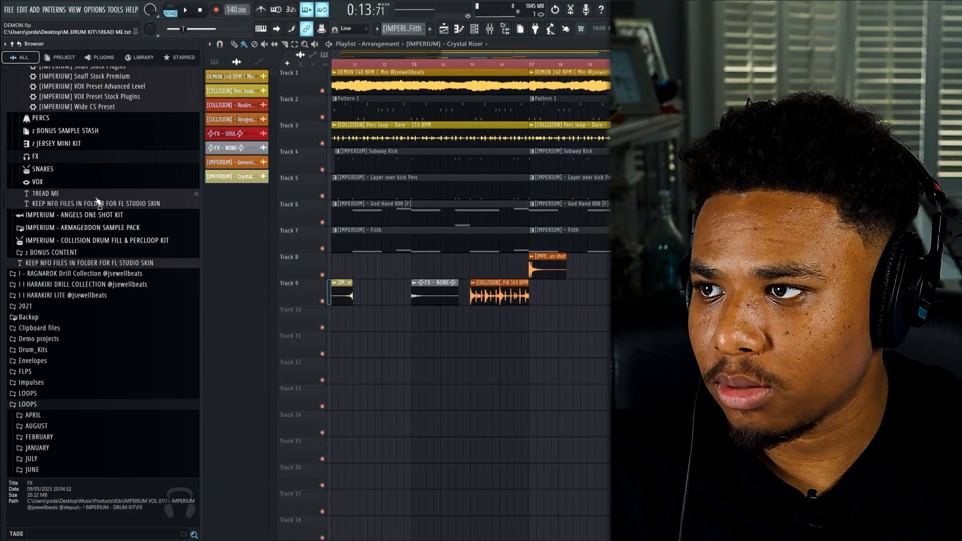
scroll(97, 210, "up", 5)
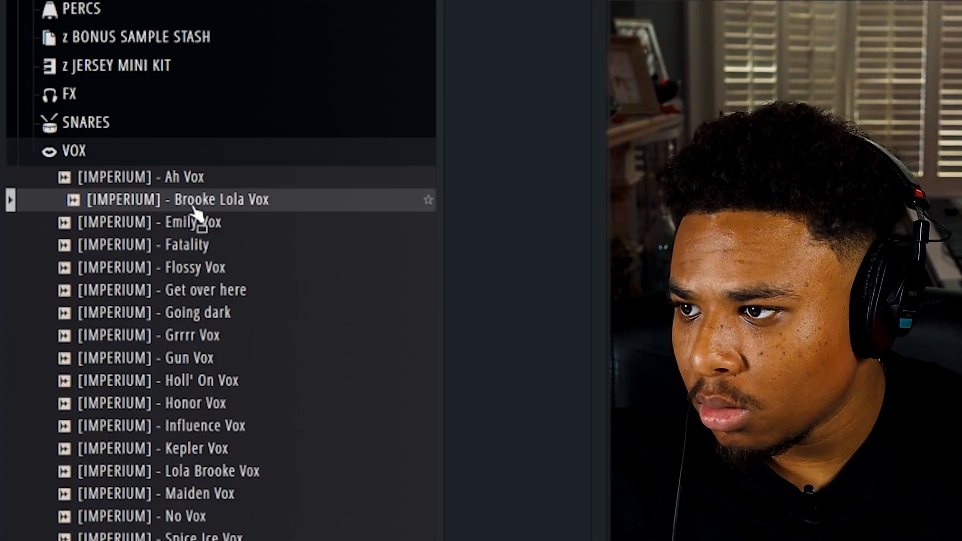
left_click(192, 223)
left_click(187, 248)
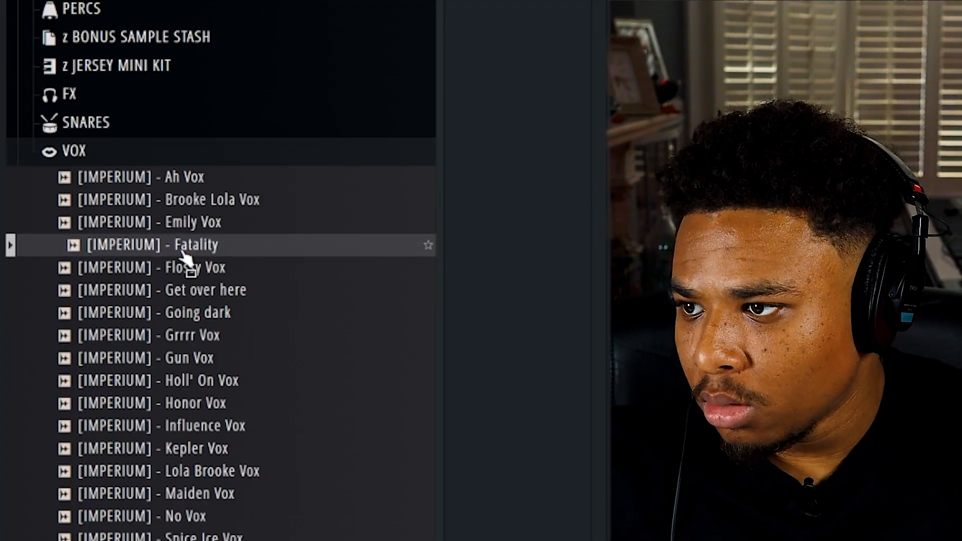
left_click(194, 289)
left_click(192, 331)
left_click(206, 379)
left_click(209, 402)
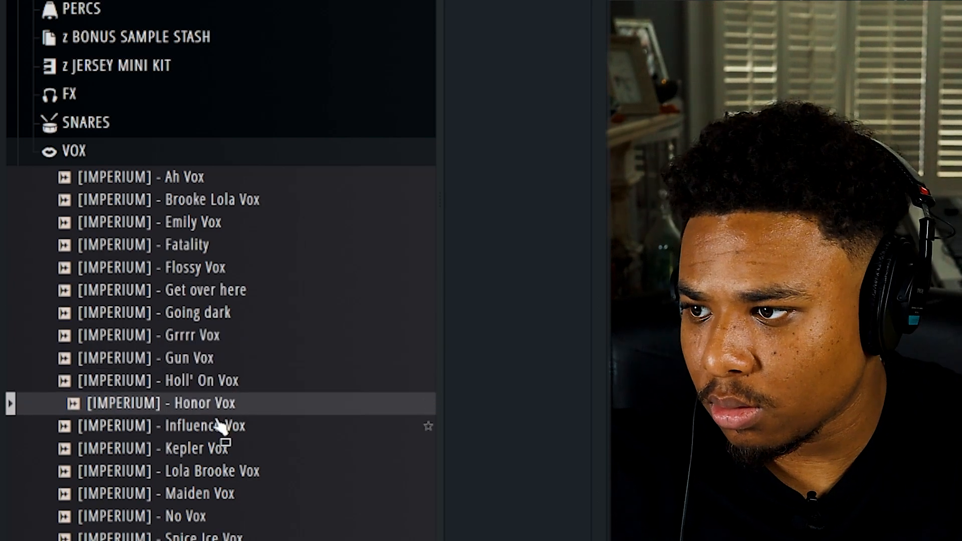
scroll(240, 326, "down", 3)
left_click(225, 291)
left_click(219, 271)
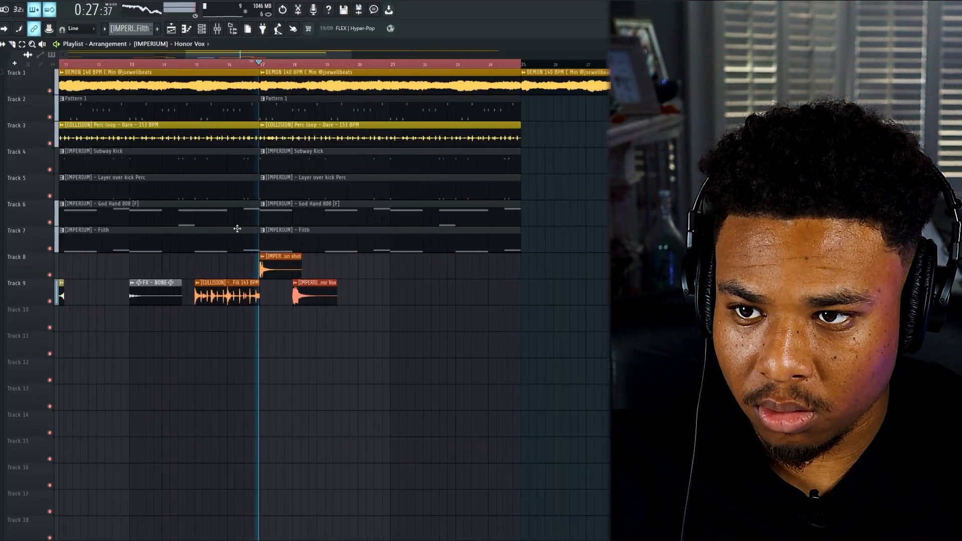
Step: Open the Honor Vox clip's channel settings and route it to mixer track 11
scroll(366, 291, "up", 2)
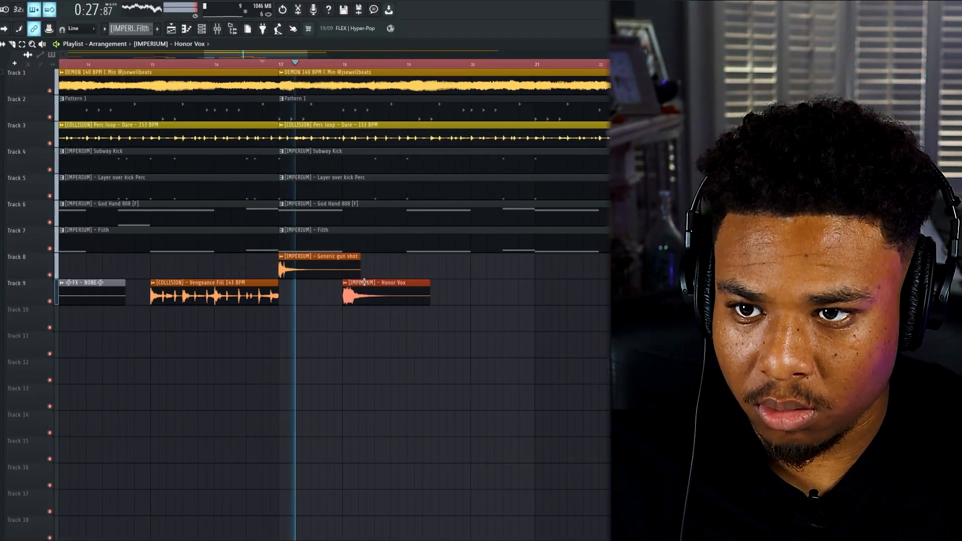
double_click(366, 292)
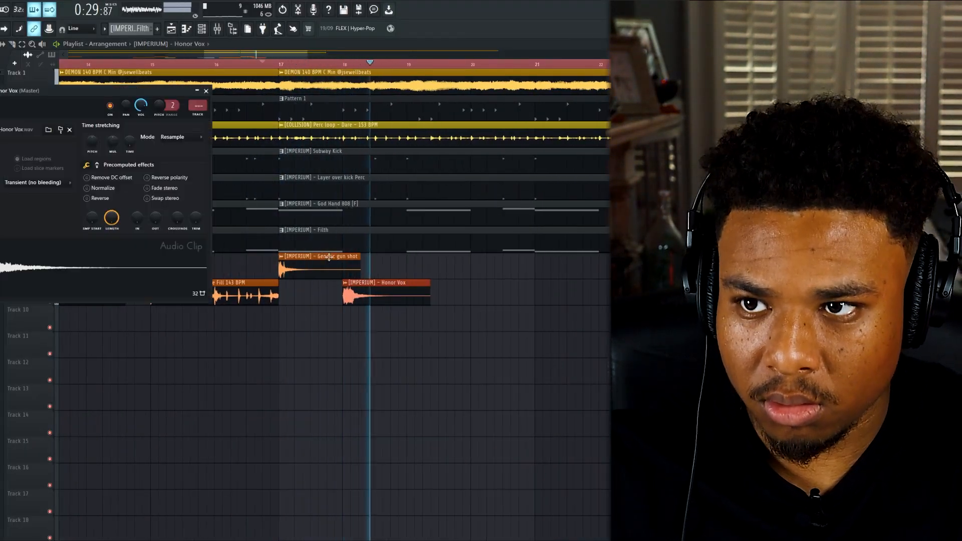
key("space")
key("ctrl+l")
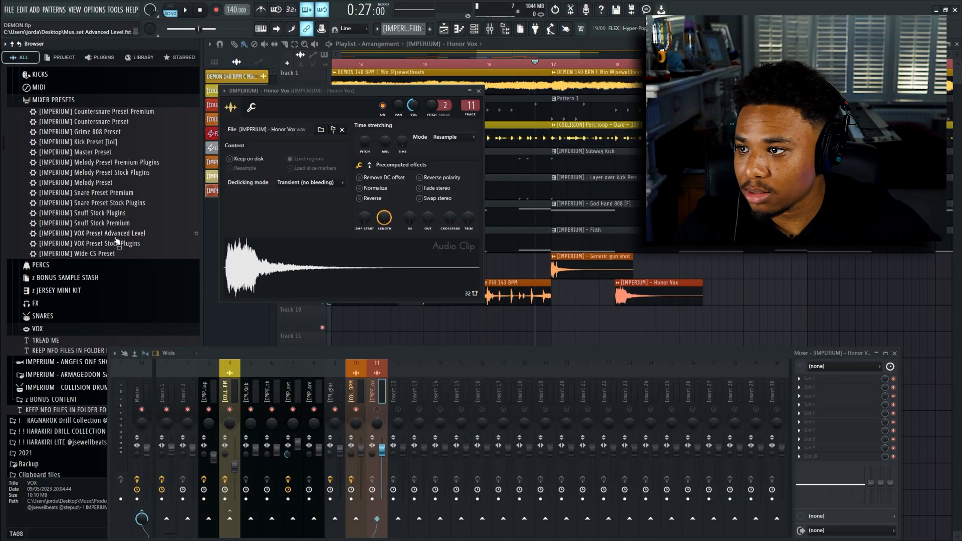
Step: Load the VOX Preset Stock Plugins preset on mixer track 11, set the Honor Vox channel volume to about 39% and close its settings
left_click_drag(116, 243, 382, 401)
key("space")
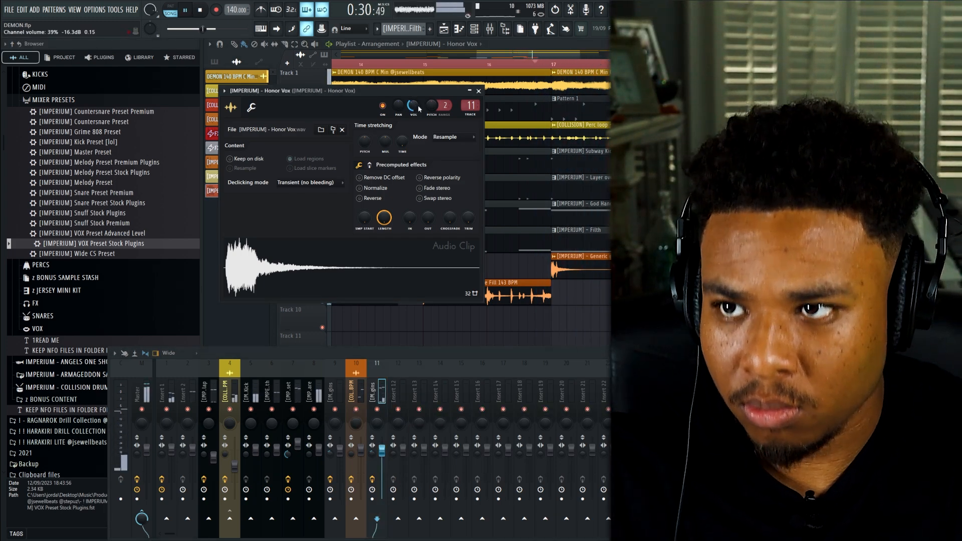
left_click(478, 92)
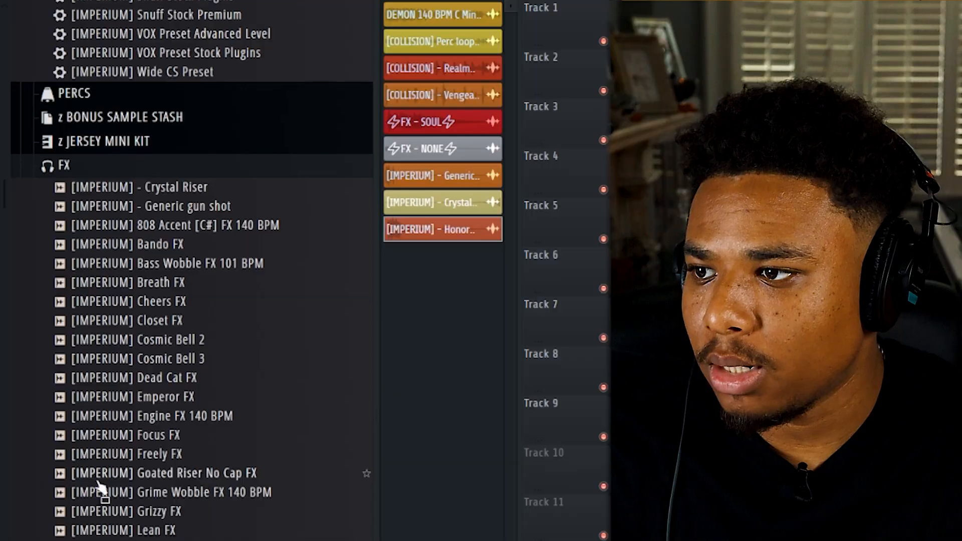
Step: Audition the IMPERIUM FX samples, comparing Goated Riser No Cap, Grime Wobble, Grizzy, Lean and Montreal
scroll(143, 270, "down", 4)
left_click(140, 247)
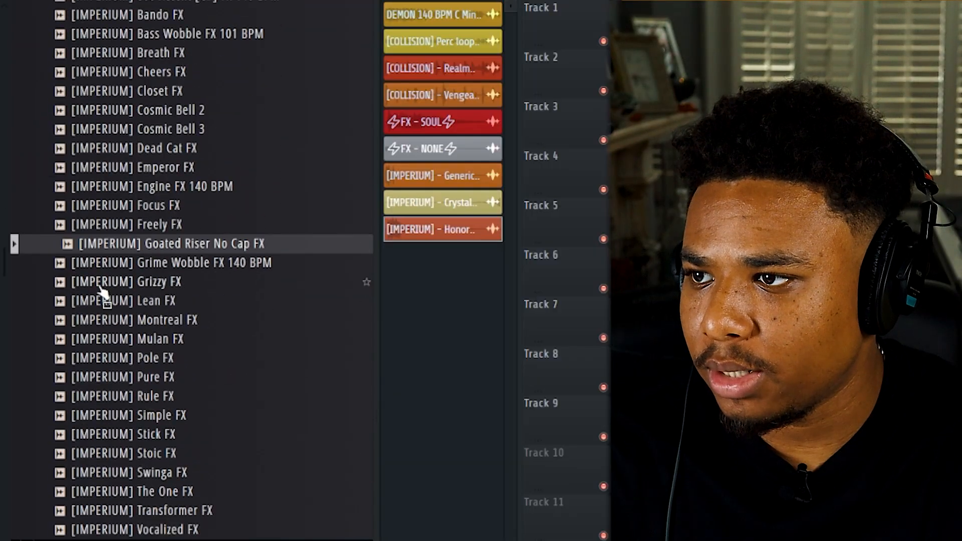
left_click(175, 267)
left_click(163, 299)
left_click(172, 280)
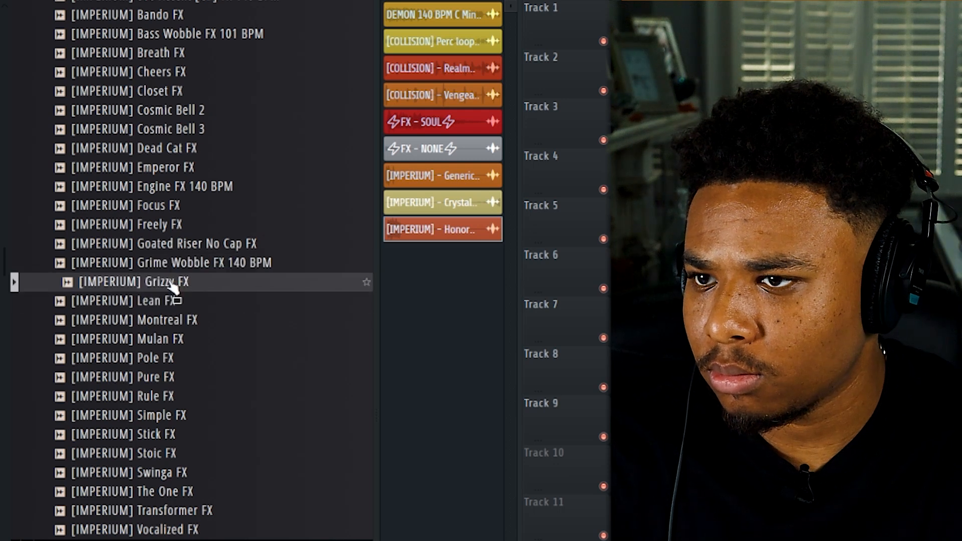
left_click(173, 268)
left_click(172, 281)
left_click(167, 302)
left_click(170, 321)
left_click(162, 305)
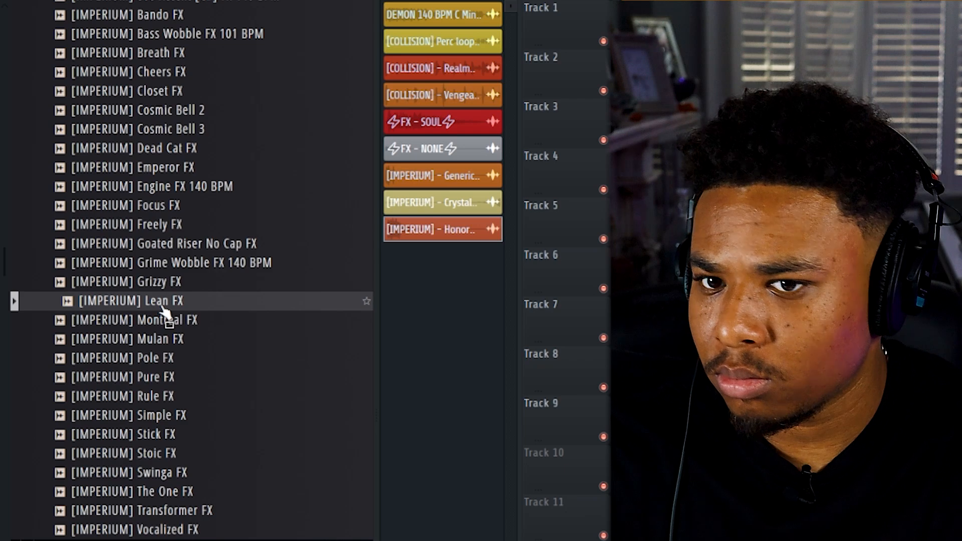
Step: Place Lean FX on Track 10 running from bar 24 to bar 25 and play back the transition
left_click_drag(161, 302, 701, 468)
left_click(606, 49)
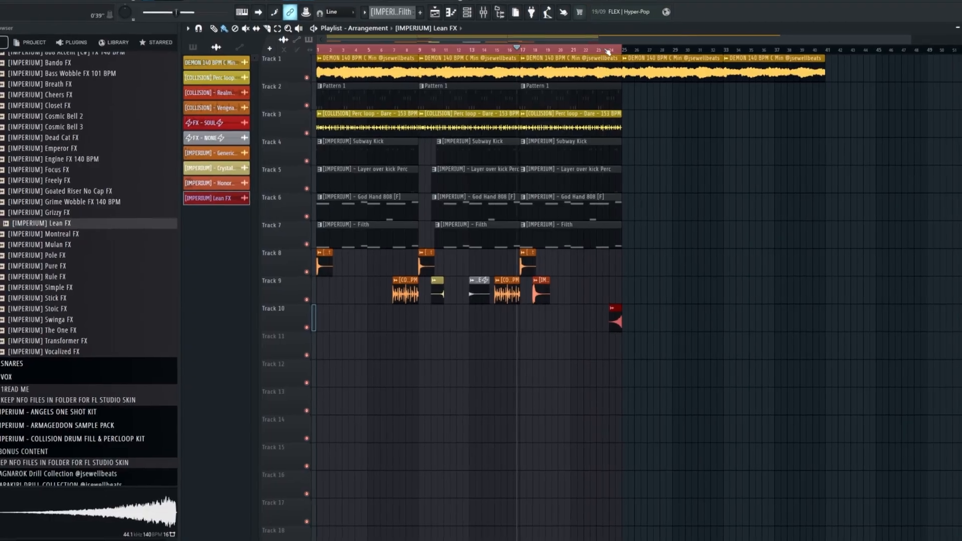
key("space")
scroll(527, 35, "up", 3)
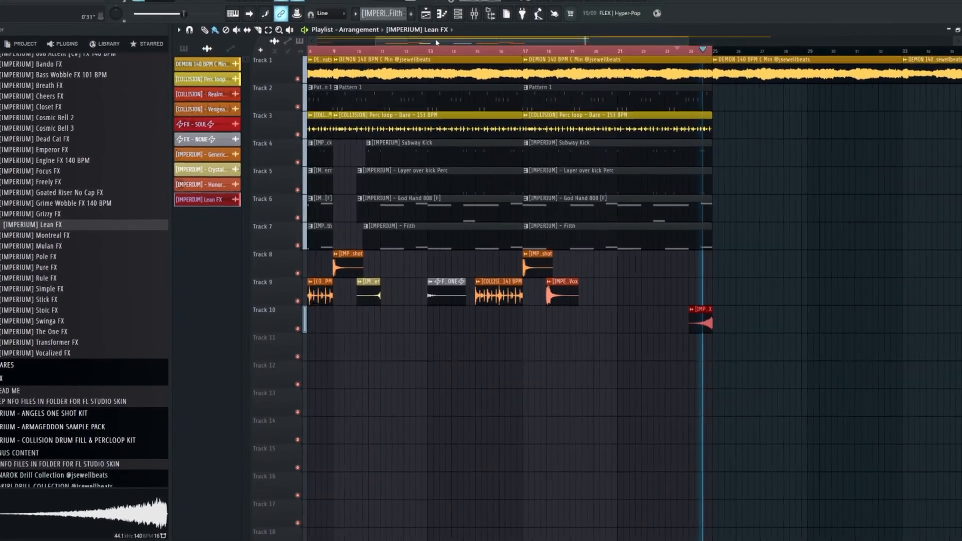
Step: Add the HalfTime plugin to mixer track 9 in the slot after Fruity Delay 3 and close its window
double_click(871, 317)
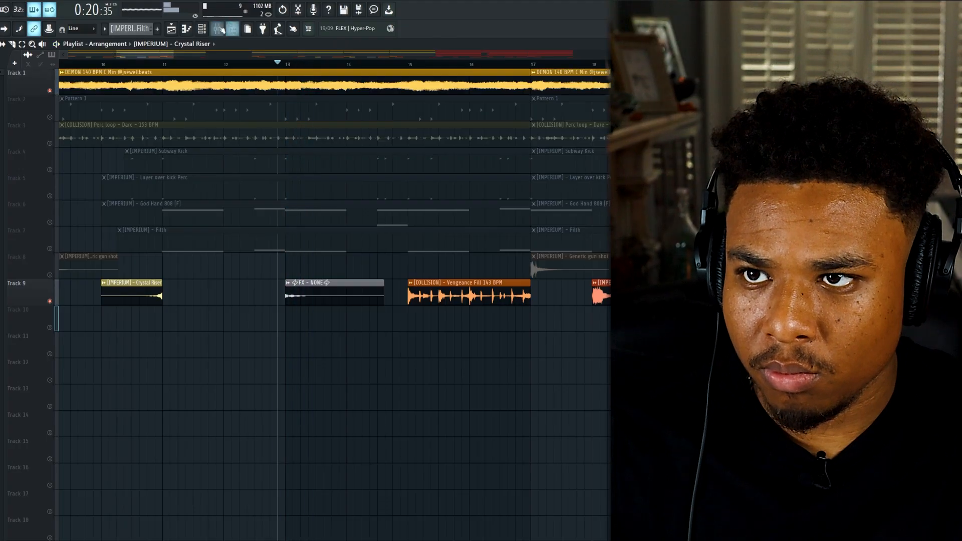
key("F9")
left_click(67, 398)
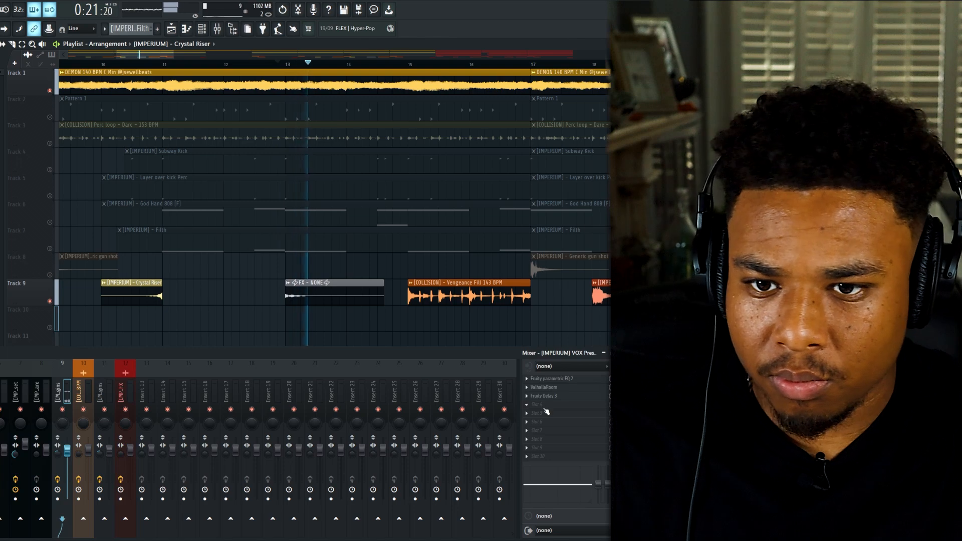
left_click(541, 387)
mouse_move(537, 346)
left_click(390, 311)
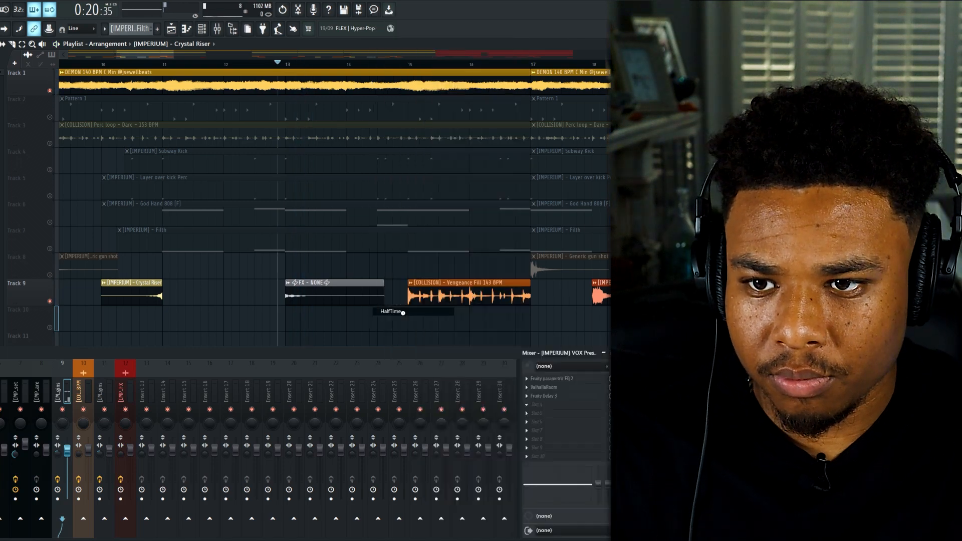
left_click(248, 71)
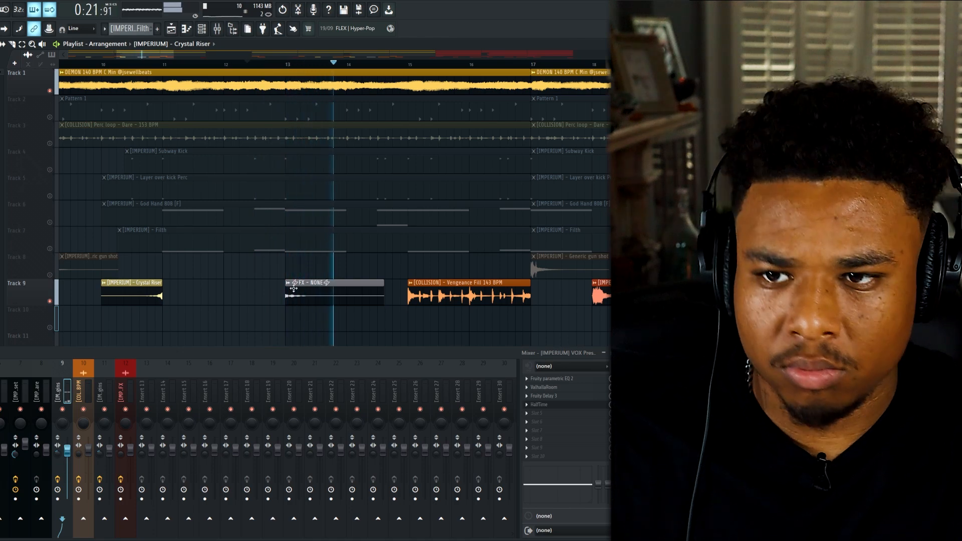
Step: Close the mixer and duplicate the Perc loop - Dare clip on Track 3 to bar 25, filling the gap to bar 33
scroll(297, 321, "down", 4)
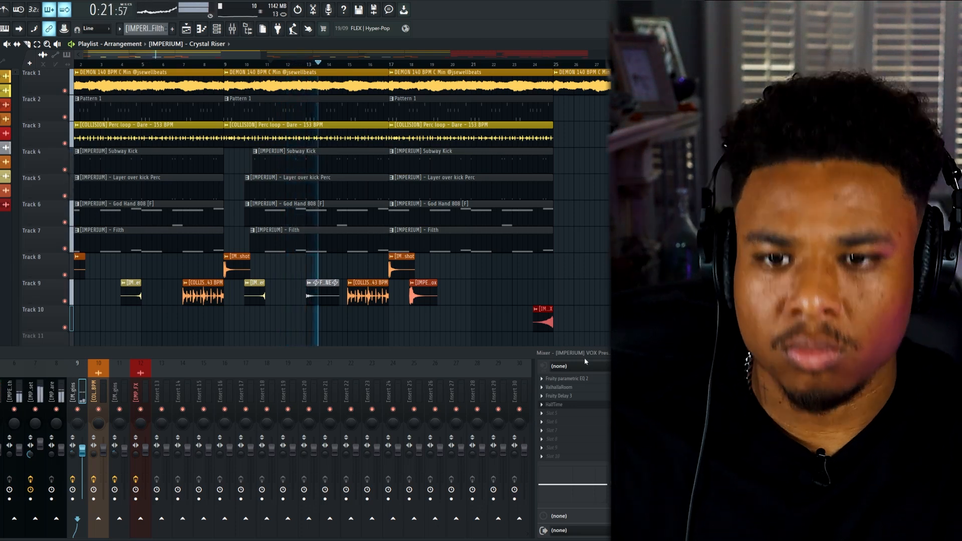
key("F9")
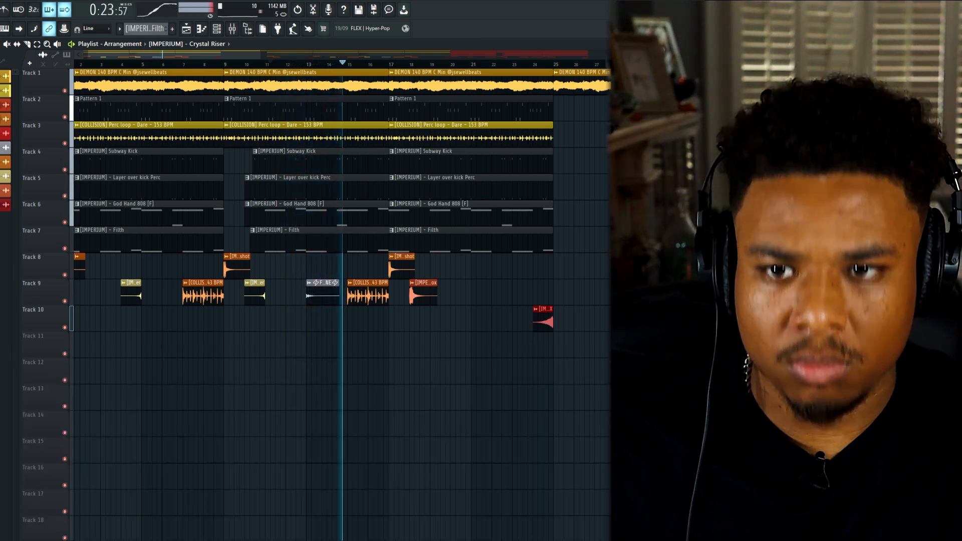
scroll(429, 281, "down", 2)
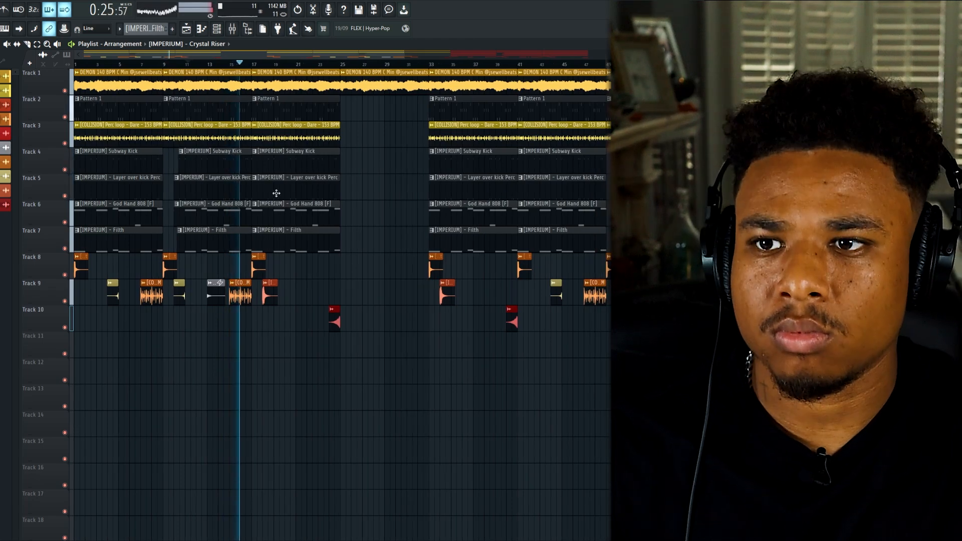
left_click_drag(296, 134, 392, 134)
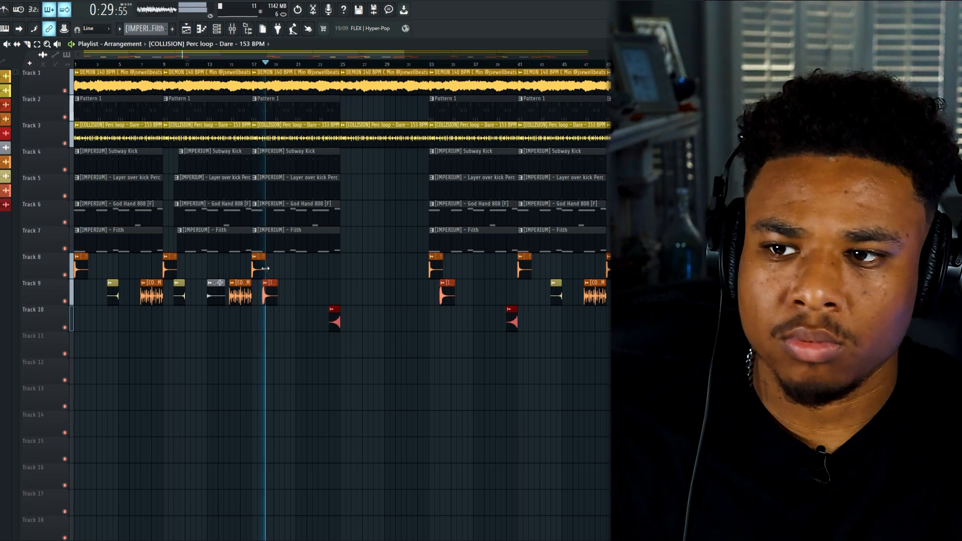
Step: Adjust the Honor Vox clip's channel volume and close its settings
double_click(267, 291)
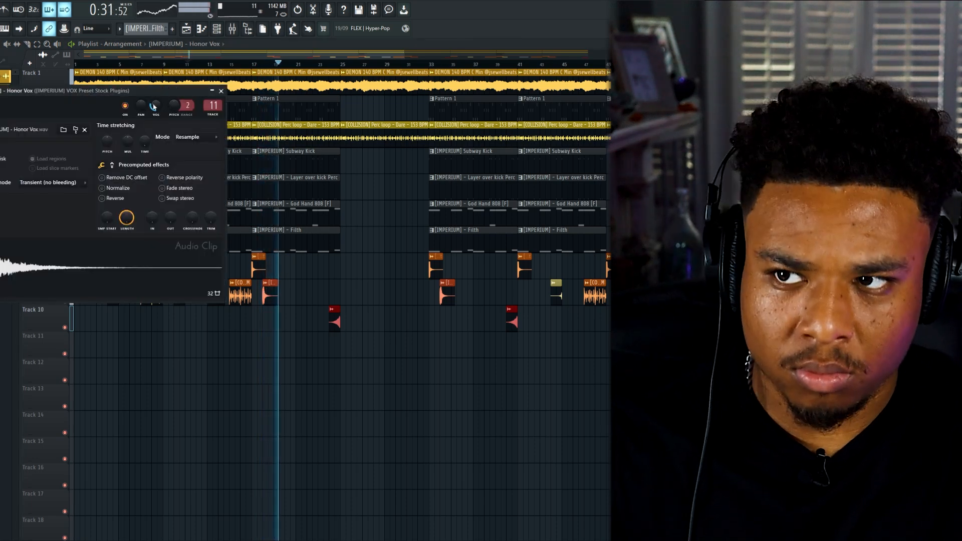
key("Escape")
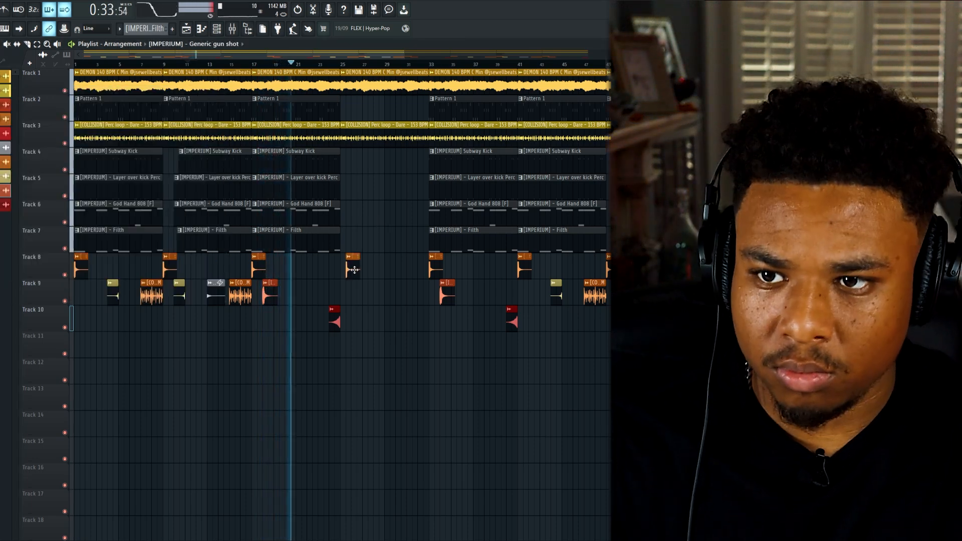